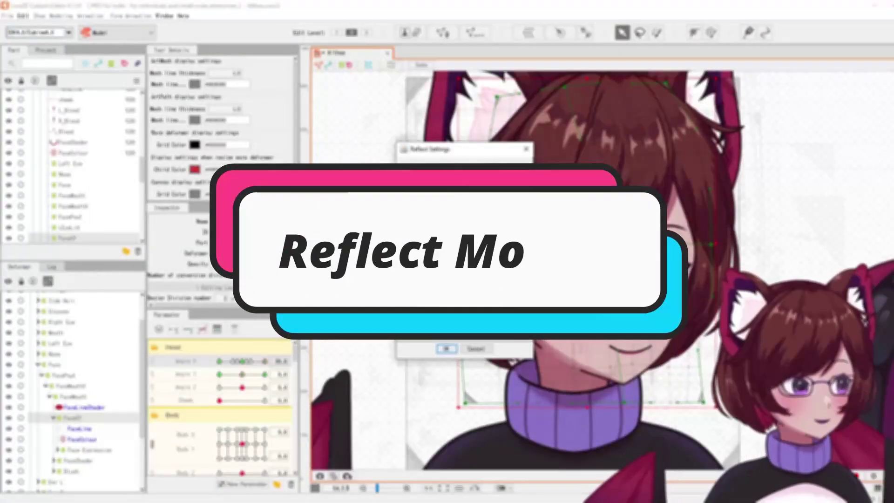
Confirm Reflect Motion to mirror the FaceXY deformer's head-turn pose.
{"action": "left_click", "coordinate": [446, 349]}
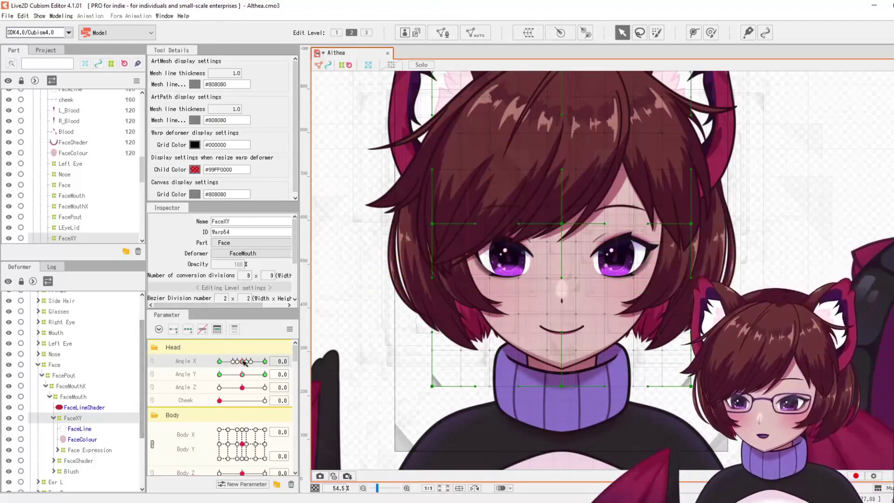
Turn Angle X to 30 and open the Parameter panel's options menu.
{"action": "left_click_drag", "start_coordinate": [241, 362], "coordinate": [270, 369]}
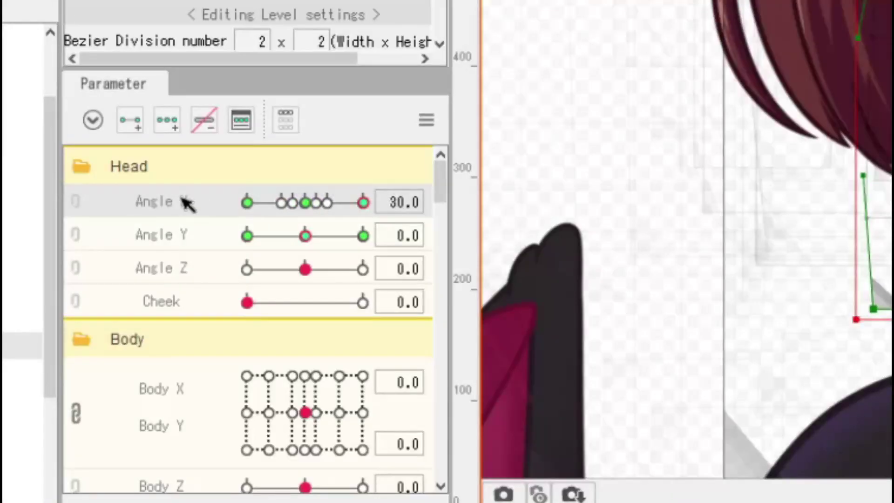
{"action": "left_click", "coordinate": [426, 122]}
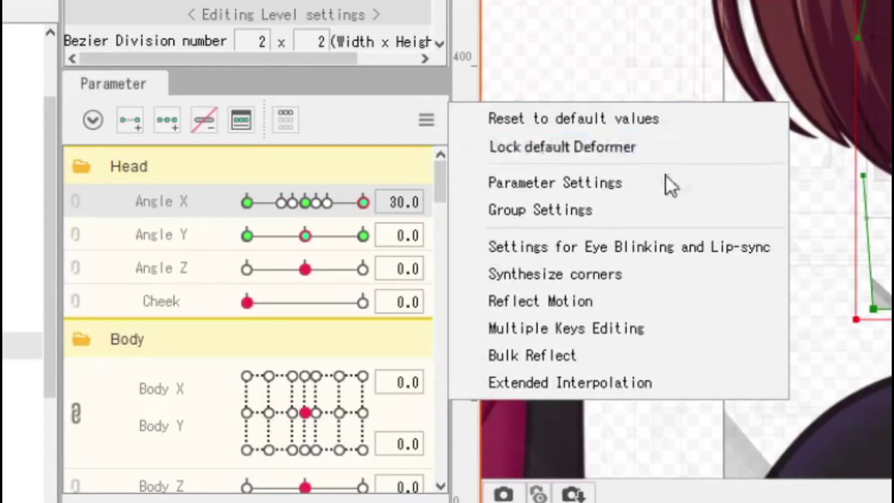
Apply Reflect Motion to FaceXY at Angle X 30 using Reflect Horizontally.
{"action": "left_click", "coordinate": [548, 306]}
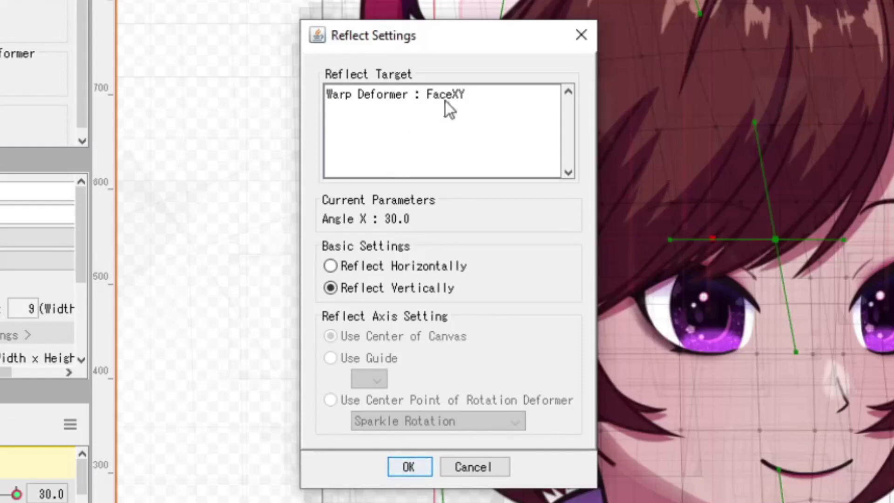
{"action": "left_click", "coordinate": [330, 266]}
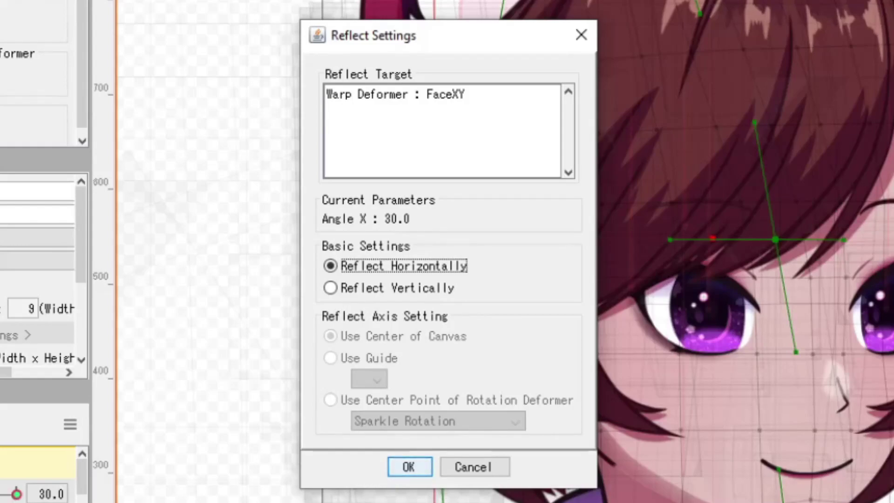
{"action": "left_click", "coordinate": [411, 469]}
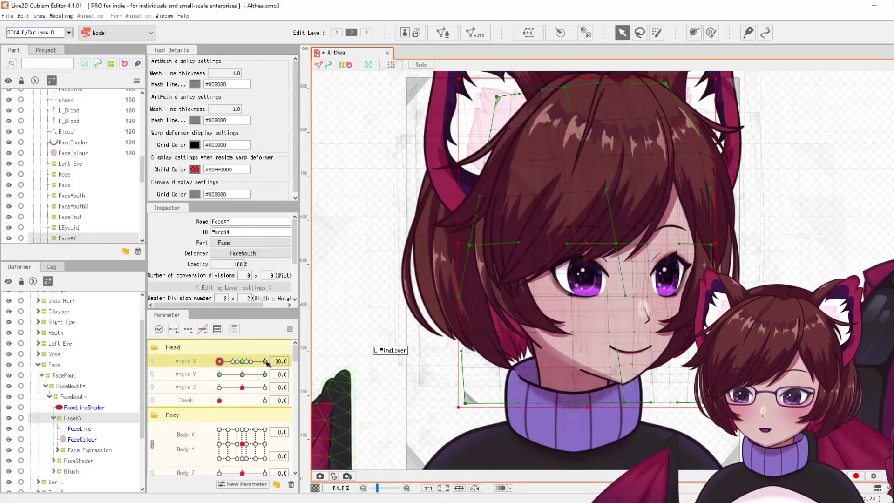
{"action": "left_click_drag", "start_coordinate": [267, 365], "coordinate": [243, 368]}
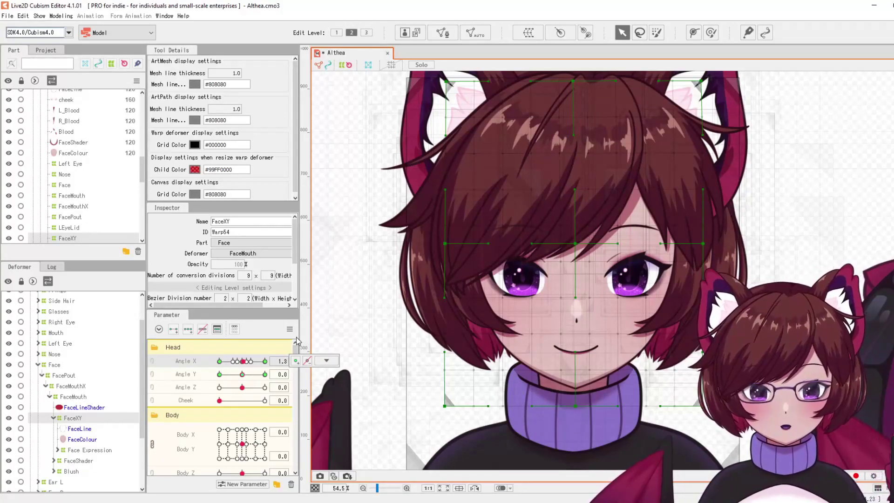
{"action": "mouse_move", "coordinate": [251, 362]}
{"action": "left_mouse_down"}
{"action": "mouse_move", "coordinate": [268, 367]}
{"action": "mouse_move", "coordinate": [265, 374]}
{"action": "left_mouse_up"}
{"action": "left_click", "coordinate": [242, 361]}
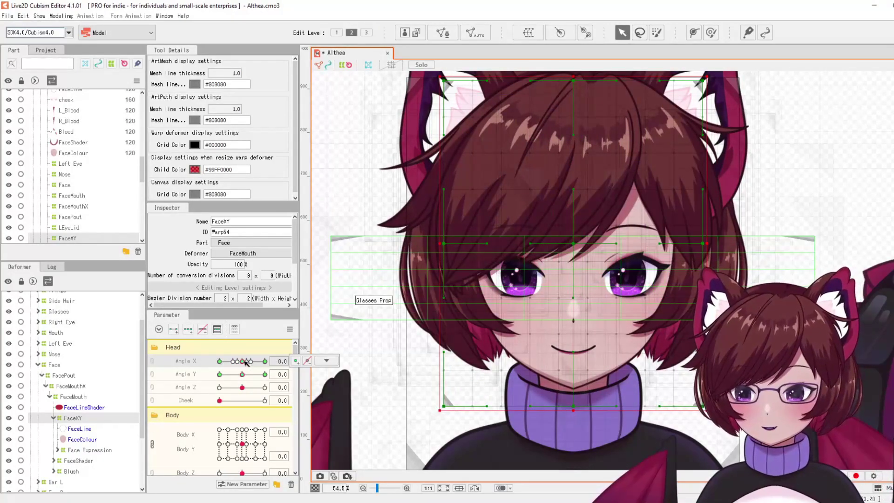
{"action": "left_click_drag", "start_coordinate": [246, 363], "coordinate": [268, 364]}
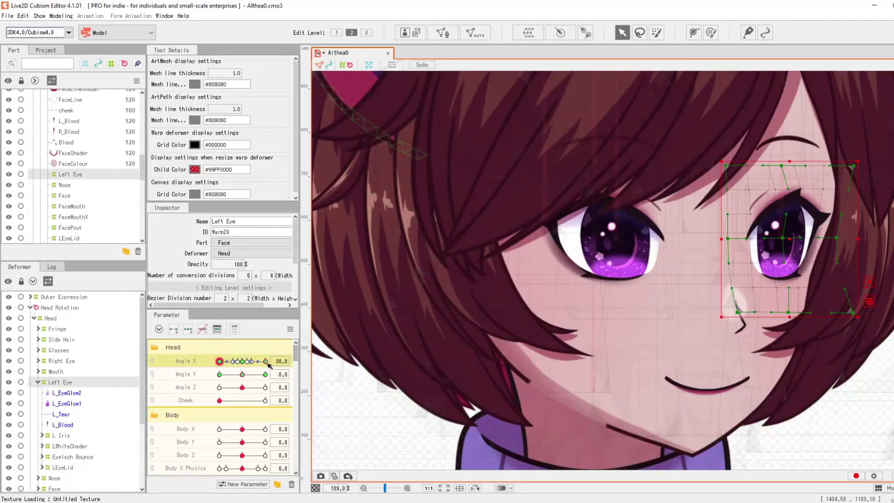
{"action": "left_click_drag", "start_coordinate": [267, 364], "coordinate": [245, 370]}
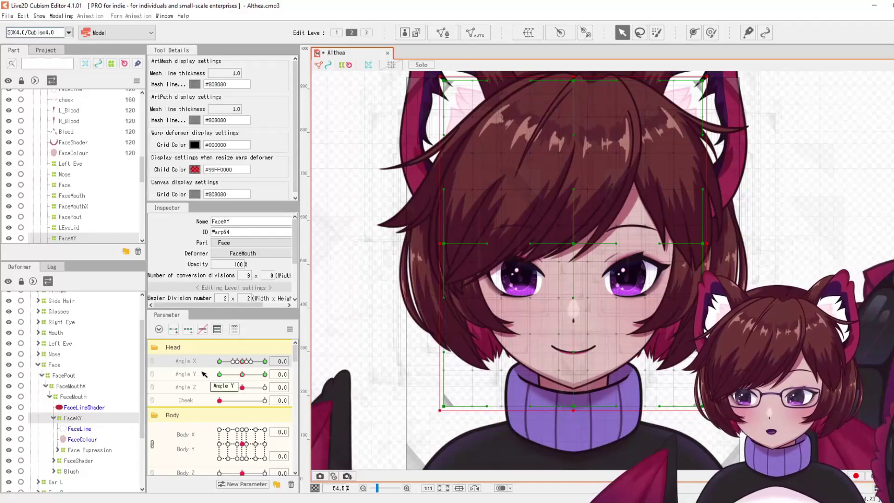
{"action": "left_click_drag", "start_coordinate": [242, 374], "coordinate": [202, 340]}
{"action": "left_click", "coordinate": [154, 362]}
{"action": "left_click", "coordinate": [187, 372]}
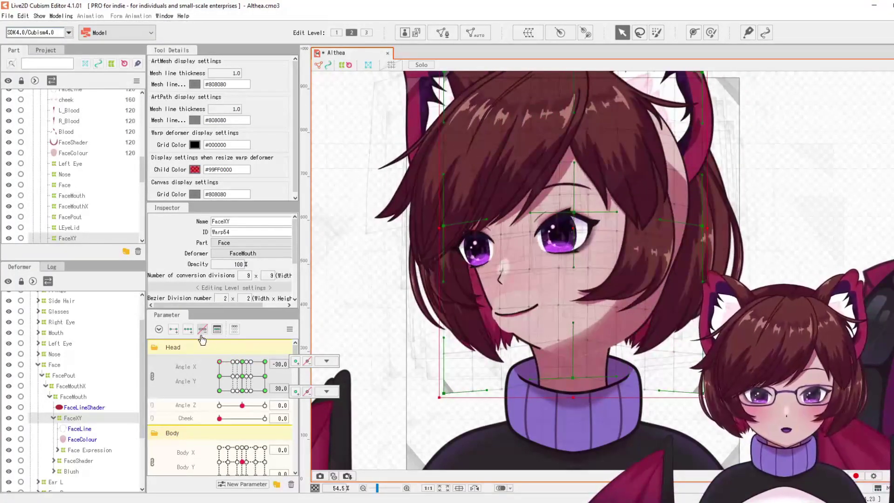
{"action": "left_click", "coordinate": [202, 329]}
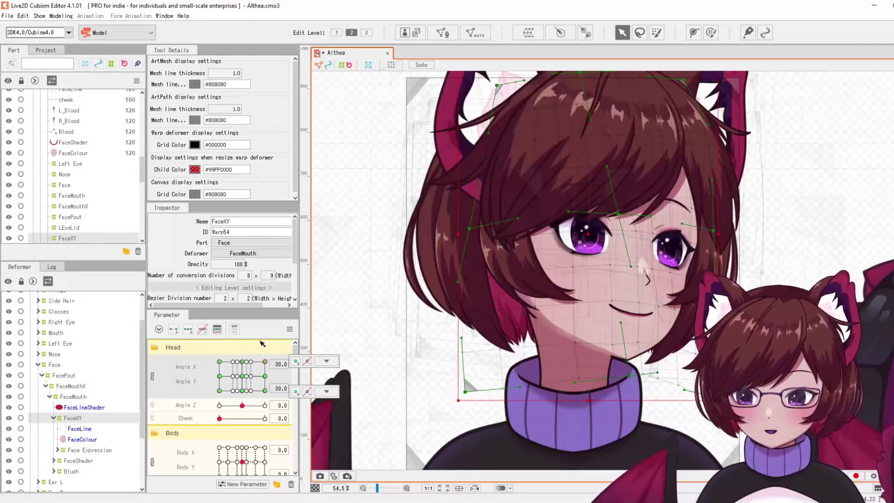
{"action": "left_click", "coordinate": [152, 377]}
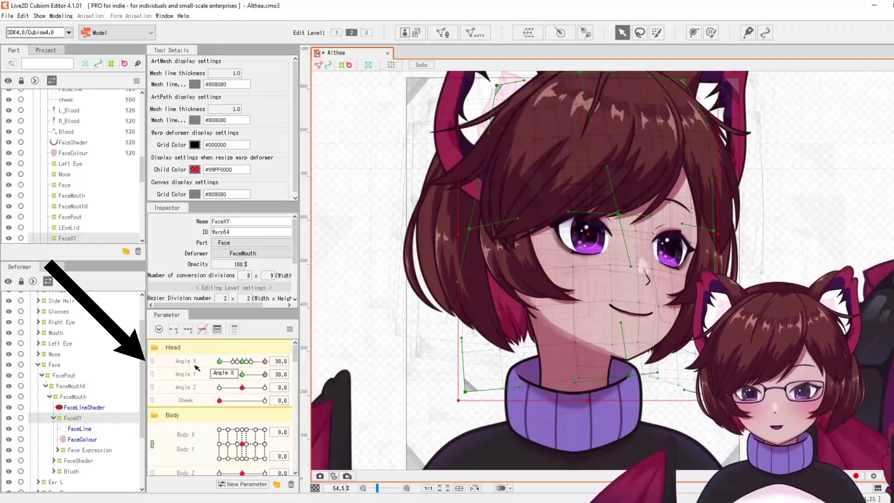
{"action": "mouse_move", "coordinate": [265, 375]}
{"action": "left_mouse_down"}
{"action": "mouse_move", "coordinate": [241, 375]}
{"action": "mouse_move", "coordinate": [265, 374]}
{"action": "left_mouse_up"}
{"action": "left_click", "coordinate": [326, 374]}
{"action": "key", "text": "Return"}
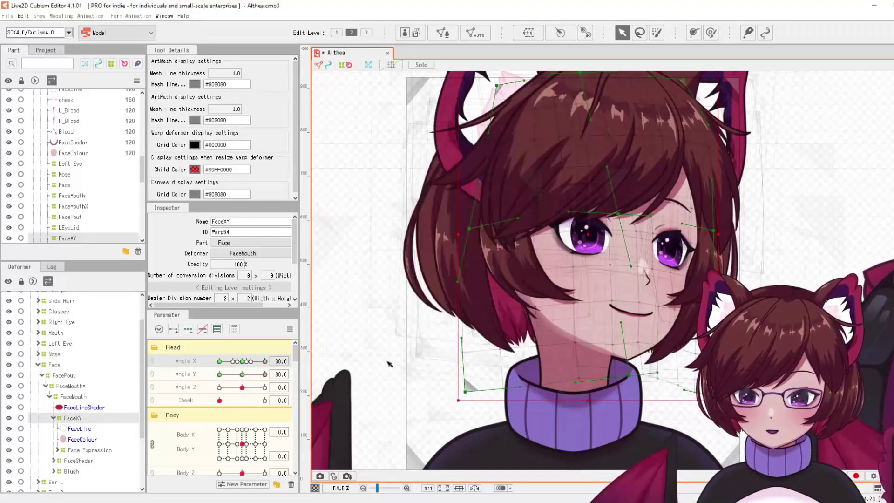
{"action": "mouse_move", "coordinate": [264, 364]}
{"action": "left_mouse_down"}
{"action": "mouse_move", "coordinate": [222, 364]}
{"action": "mouse_move", "coordinate": [266, 363]}
{"action": "left_mouse_up"}
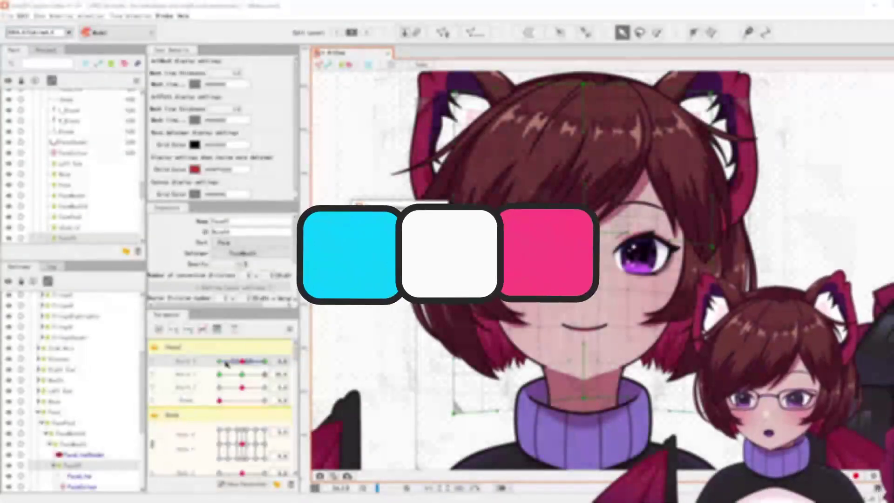
{"action": "left_click", "coordinate": [241, 368]}
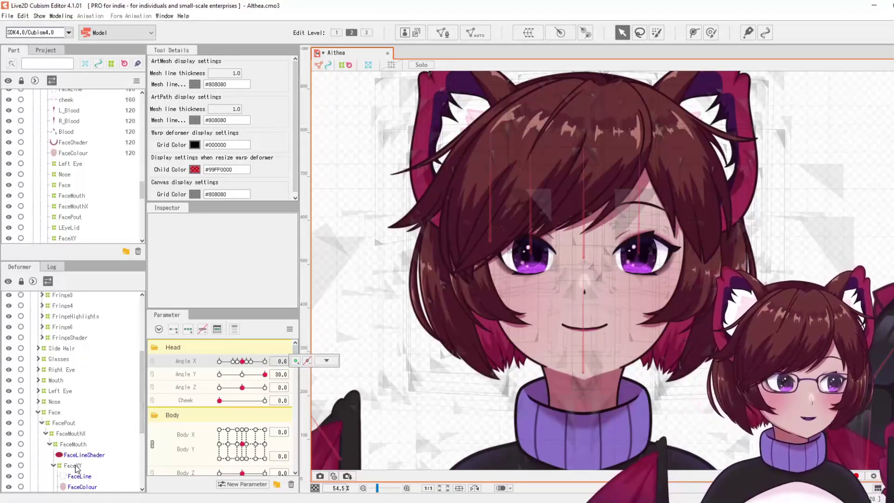
Select FaceXY and open Extended Interpolation's list of interpolation methods.
{"action": "left_click", "coordinate": [74, 465]}
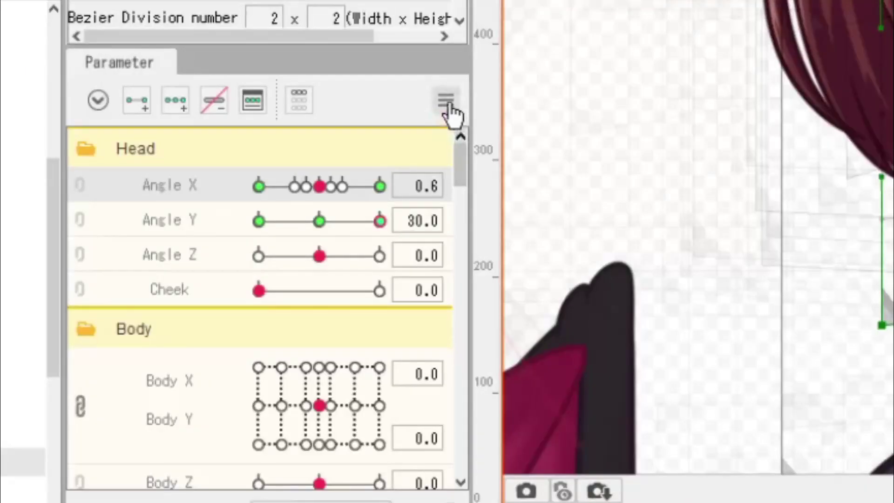
{"action": "left_click", "coordinate": [290, 329]}
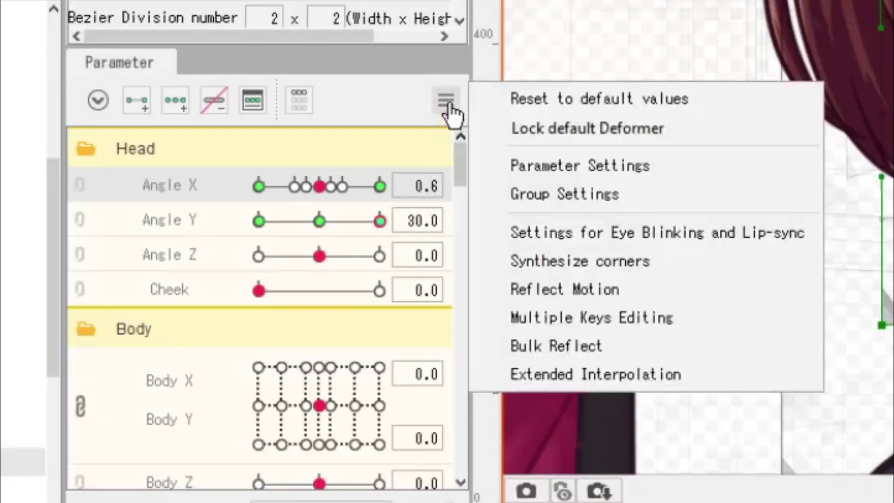
{"action": "left_click", "coordinate": [585, 375]}
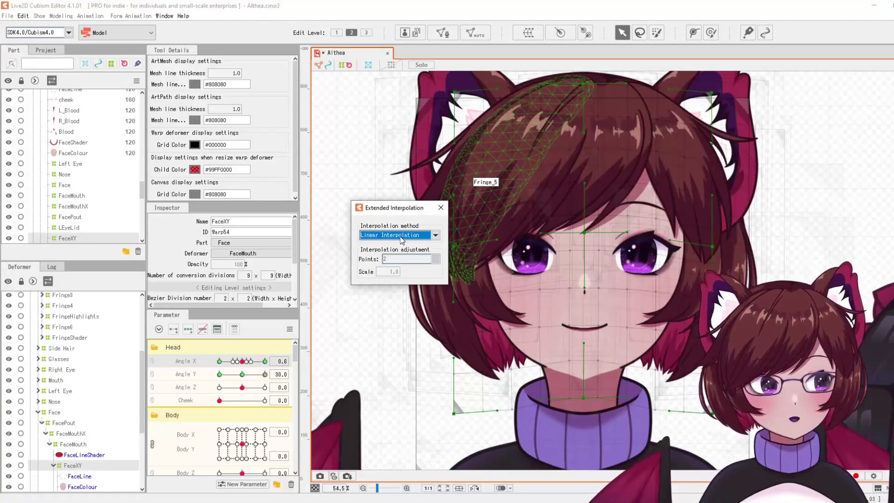
{"action": "left_click", "coordinate": [401, 237]}
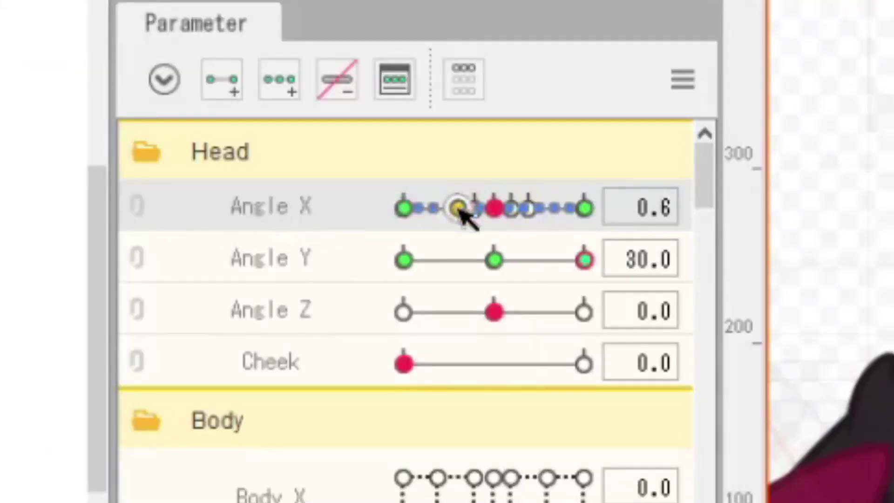
Set ellipse interpolation points to 10 and preview the Angle X head turn.
{"action": "left_click_drag", "start_coordinate": [460, 215], "coordinate": [610, 243]}
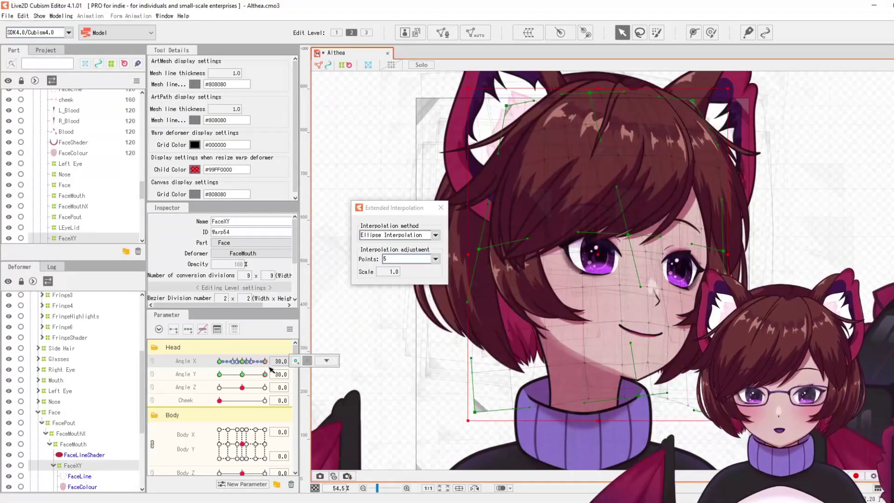
{"action": "left_click_drag", "start_coordinate": [270, 370], "coordinate": [242, 368]}
{"action": "left_click", "coordinate": [394, 259]}
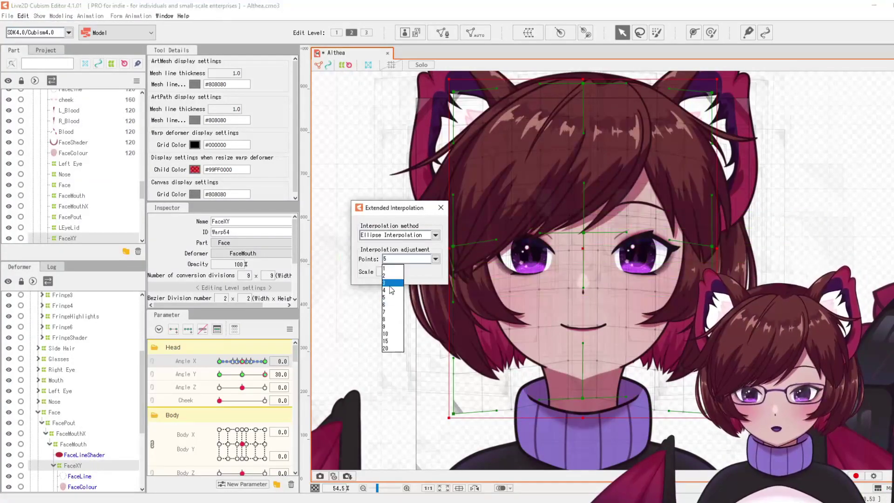
{"action": "left_click", "coordinate": [390, 333]}
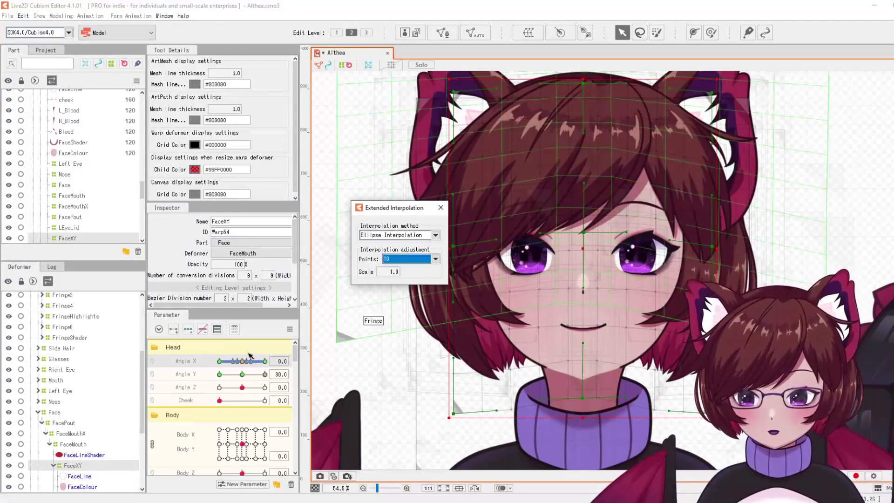
{"action": "left_click", "coordinate": [421, 260]}
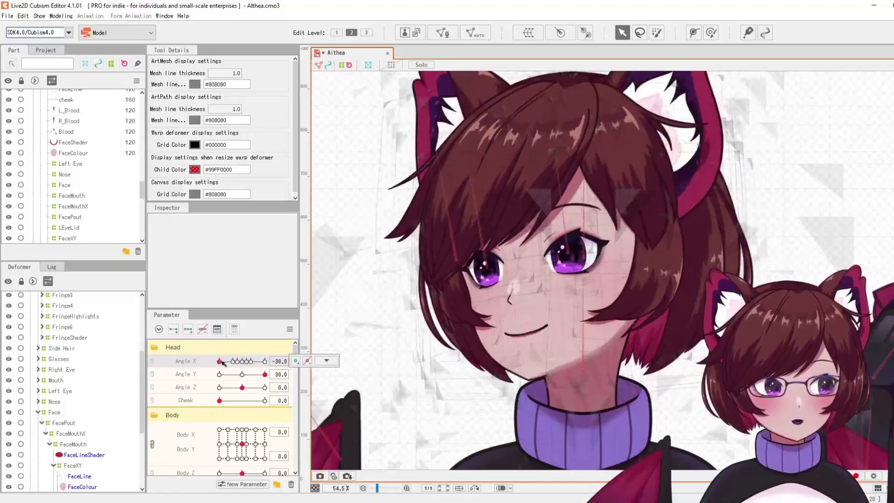
{"action": "mouse_move", "coordinate": [230, 364]}
{"action": "left_mouse_down"}
{"action": "mouse_move", "coordinate": [224, 369]}
{"action": "mouse_move", "coordinate": [243, 370]}
{"action": "left_mouse_up"}
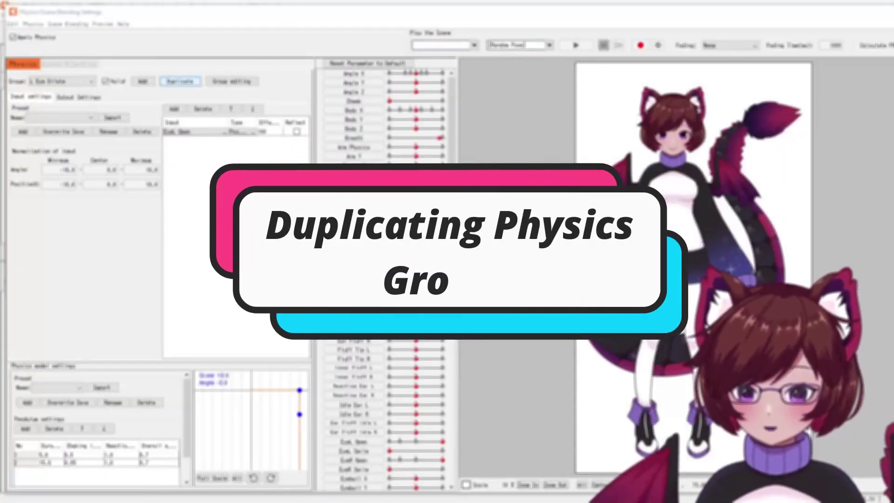
Switch the physics settings to the L Eye Dilate group, driven by EyeL Open.
{"action": "left_click", "coordinate": [92, 82]}
{"action": "left_click", "coordinate": [56, 100]}
{"action": "left_click", "coordinate": [225, 132]}
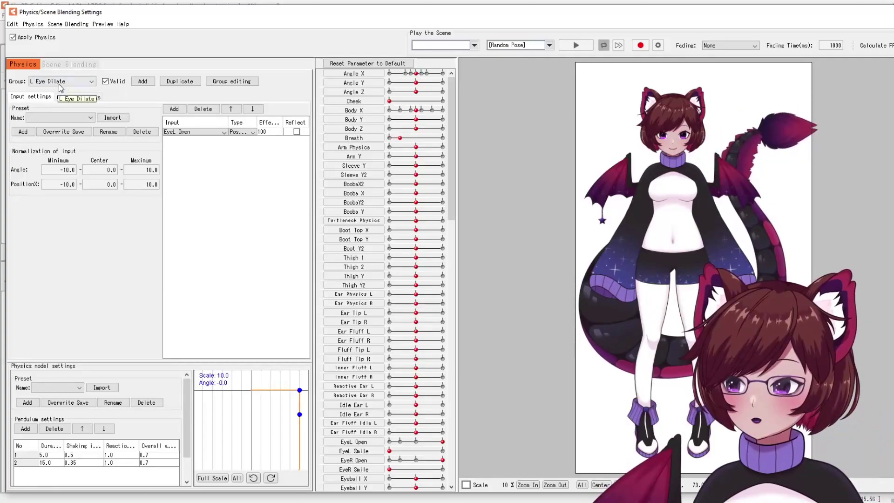
Duplicate the L Eye Dilate physics group as 'R Eye' and review its input parameter.
{"action": "left_click", "coordinate": [61, 82]}
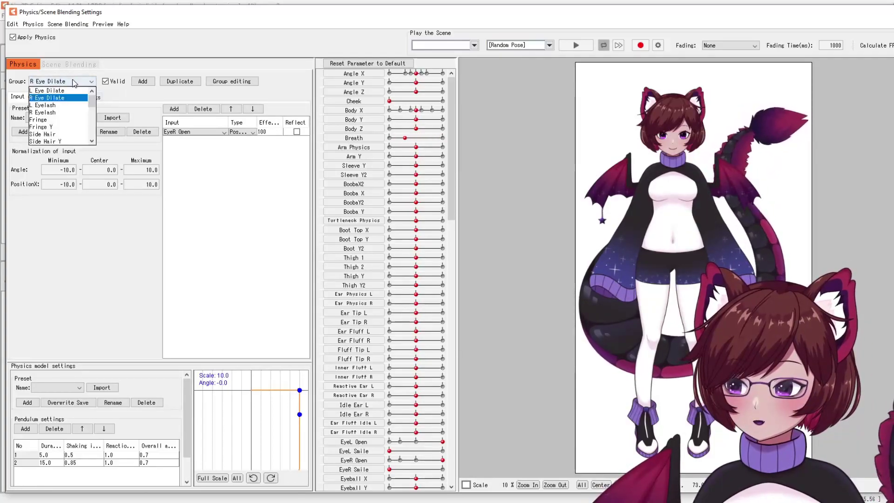
{"action": "left_click", "coordinate": [52, 91]}
{"action": "left_click", "coordinate": [180, 82]}
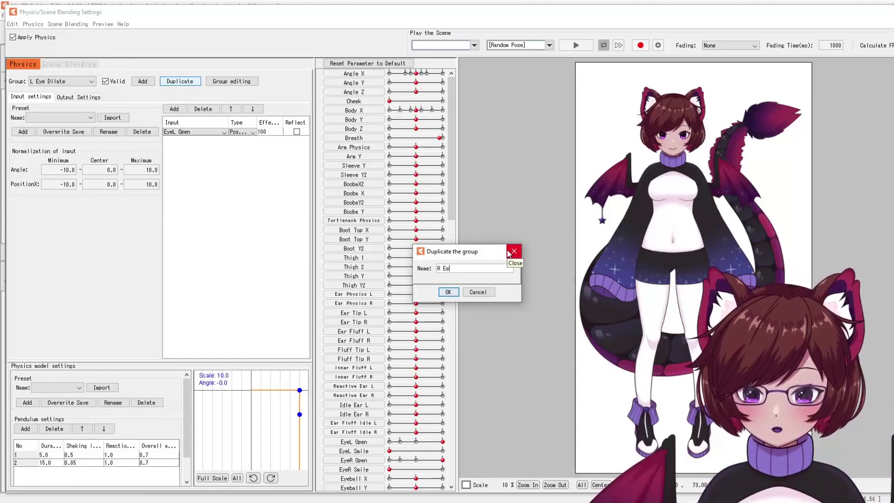
{"action": "type", "text": "R Eye"}
{"action": "key", "text": "Return"}
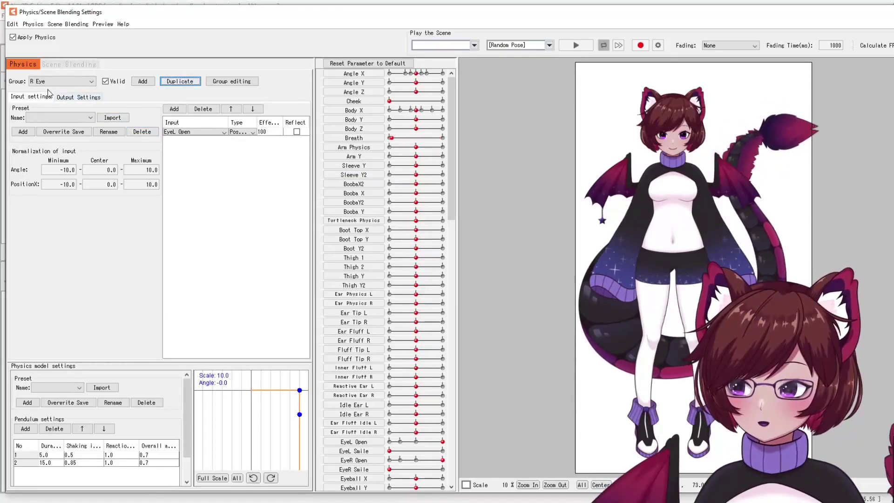
{"action": "left_click", "coordinate": [202, 134]}
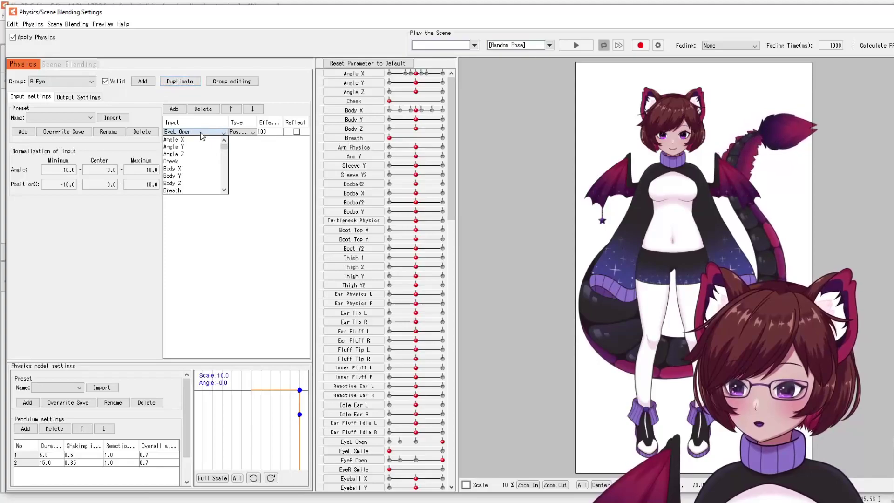
{"action": "scroll", "coordinate": [191, 167], "scroll_direction": "down", "scroll_amount": 2}
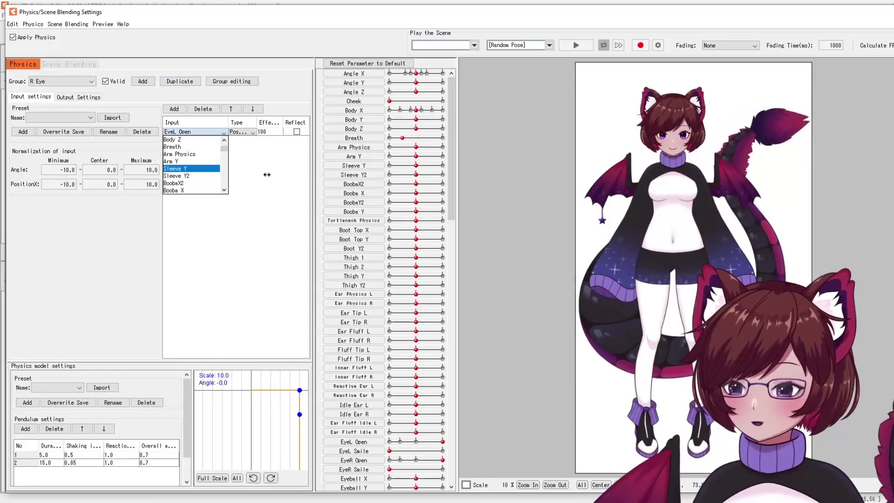
Review the R Eye group's output parameter settings without changing them.
{"action": "left_click", "coordinate": [78, 97]}
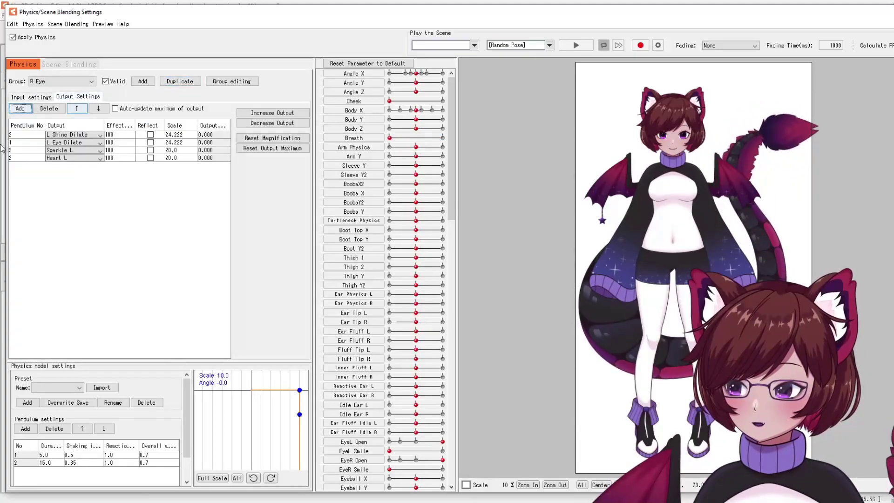
{"action": "left_click", "coordinate": [78, 135]}
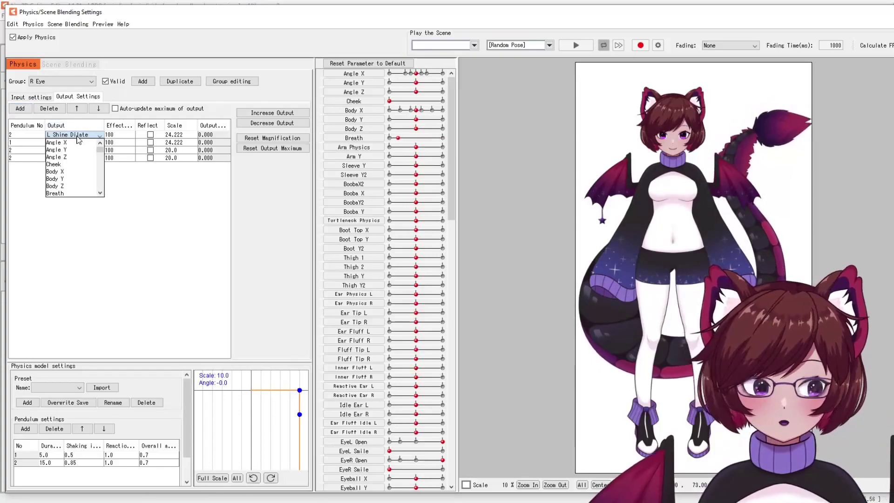
{"action": "left_click", "coordinate": [63, 88]}
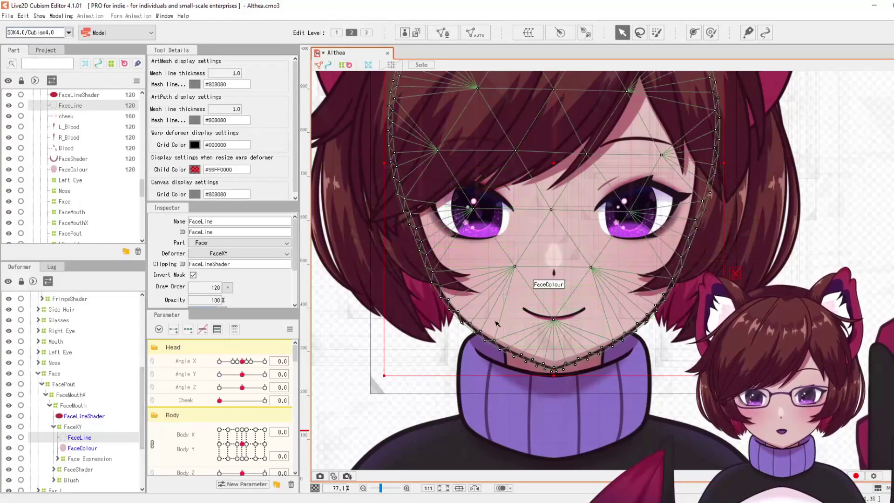
Check FaceShader's clipping ID, then preview FaceLineShader with the head tilted up.
{"action": "left_click", "coordinate": [465, 335]}
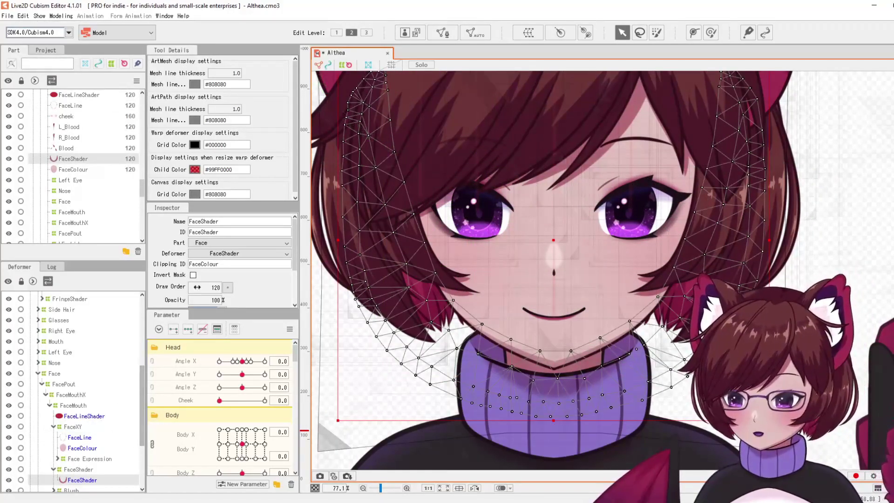
{"action": "left_click", "coordinate": [250, 268]}
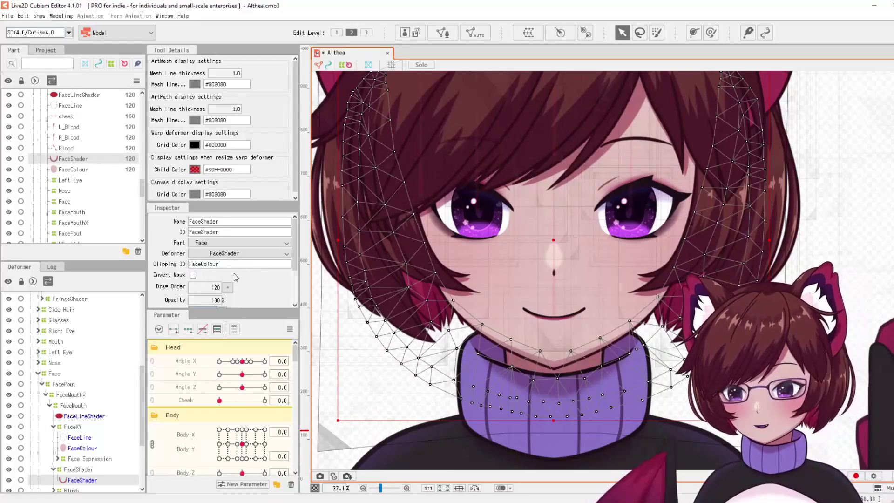
{"action": "left_click", "coordinate": [84, 416]}
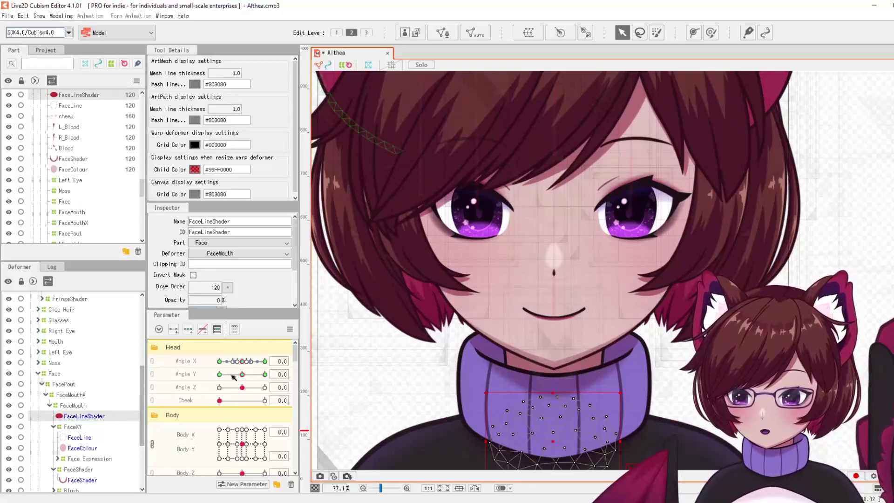
{"action": "mouse_move", "coordinate": [242, 374]}
{"action": "left_mouse_down"}
{"action": "mouse_move", "coordinate": [274, 383]}
{"action": "mouse_move", "coordinate": [242, 387]}
{"action": "left_mouse_up"}
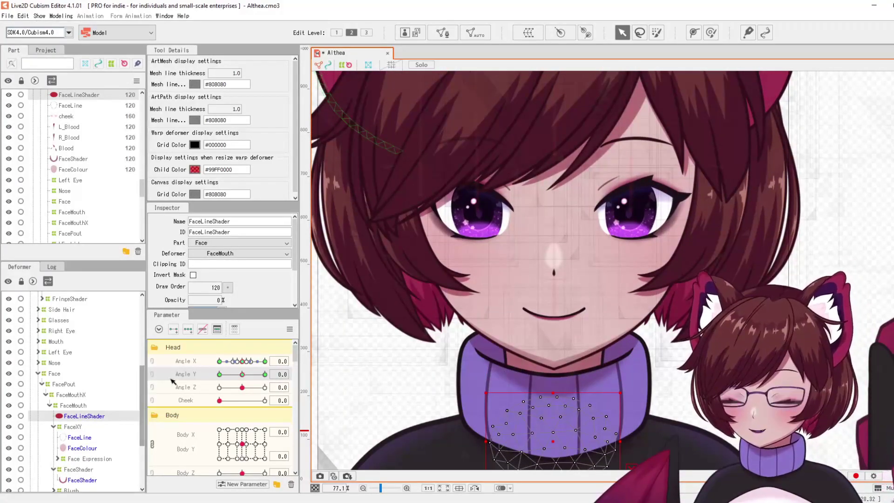
{"action": "scroll", "coordinate": [545, 439], "scroll_direction": "up", "scroll_amount": 3}
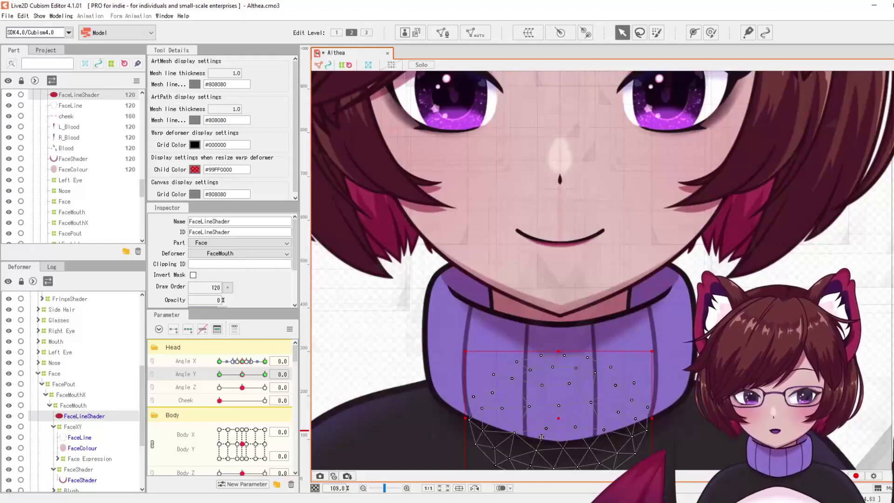
Compare FaceLine with Invert Mask off and on, leaving it on.
{"action": "left_click", "coordinate": [80, 437]}
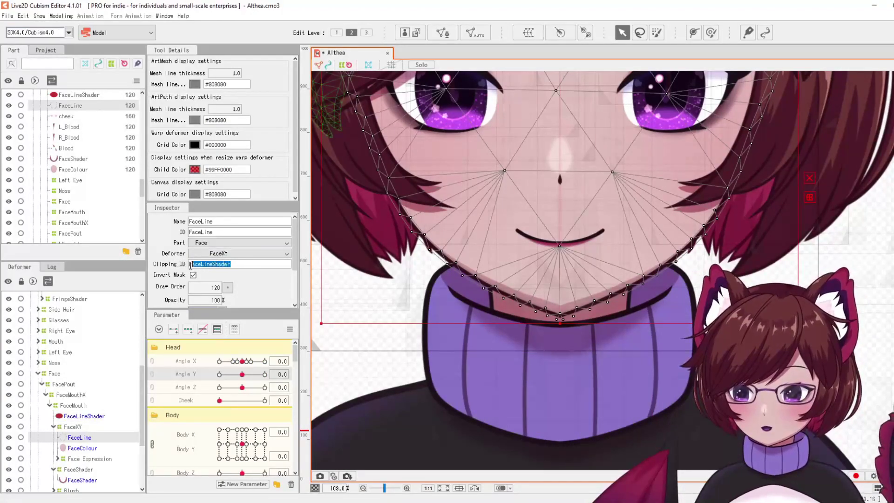
{"action": "scroll", "coordinate": [564, 381], "scroll_direction": "down", "scroll_amount": 3}
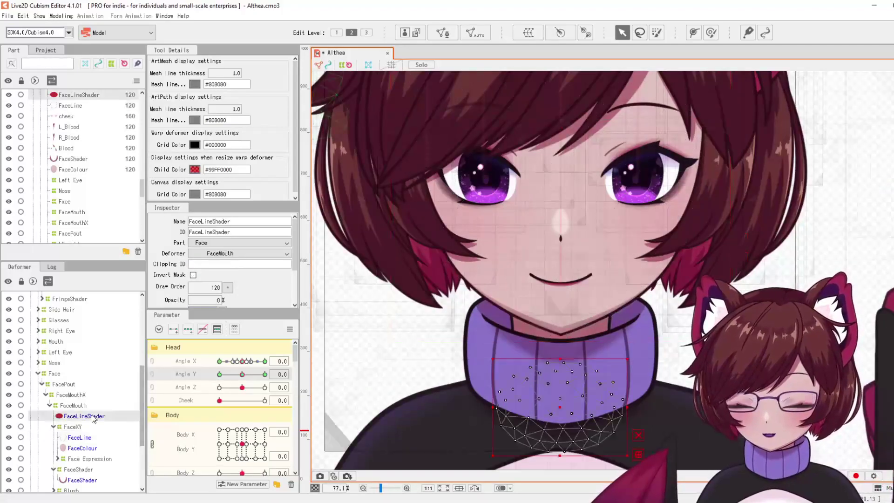
{"action": "left_click", "coordinate": [193, 275]}
{"action": "left_click", "coordinate": [347, 336]}
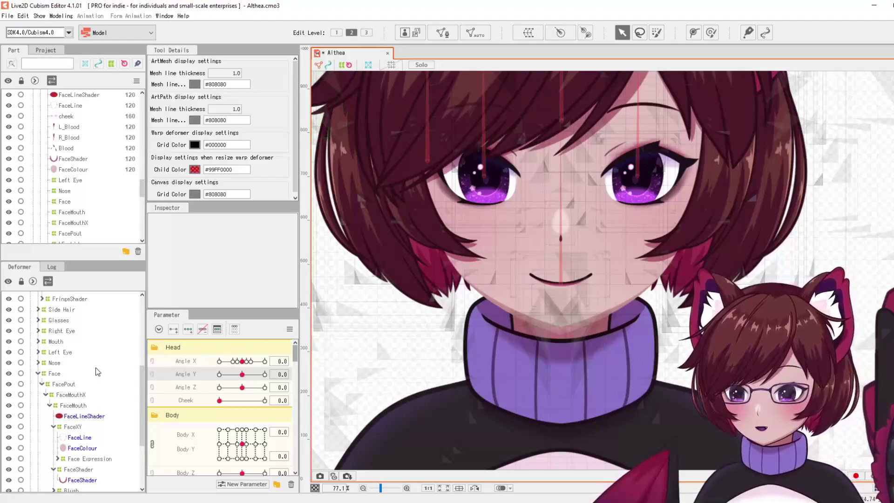
{"action": "left_click", "coordinate": [86, 439]}
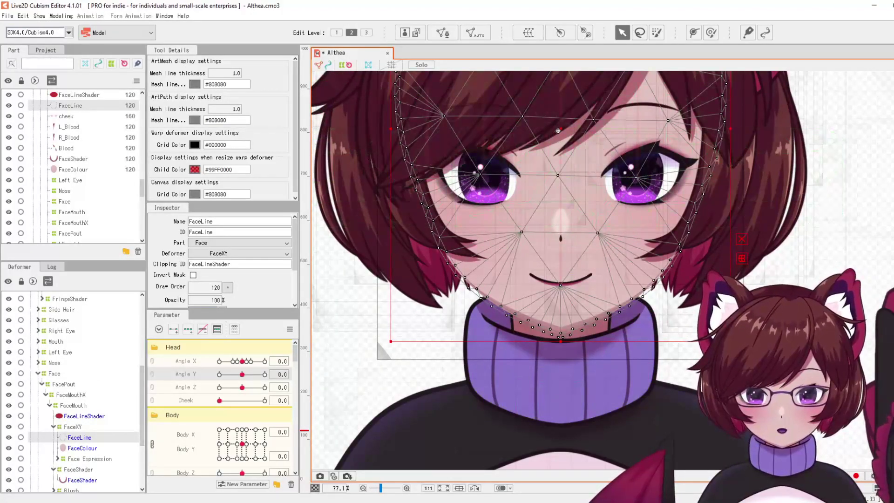
{"action": "mouse_move", "coordinate": [559, 135]}
{"action": "left_mouse_down"}
{"action": "mouse_move", "coordinate": [559, 203]}
{"action": "mouse_move", "coordinate": [557, 128]}
{"action": "left_mouse_up"}
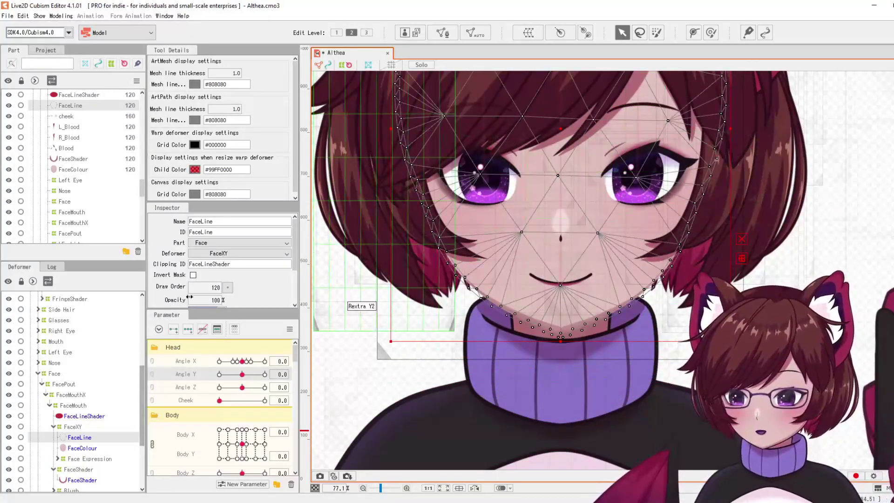
{"action": "left_click", "coordinate": [193, 276]}
Try moving FaceLineShader onto the chin, undo it, and preview the neck shadow on turn.
{"action": "left_click", "coordinate": [83, 417]}
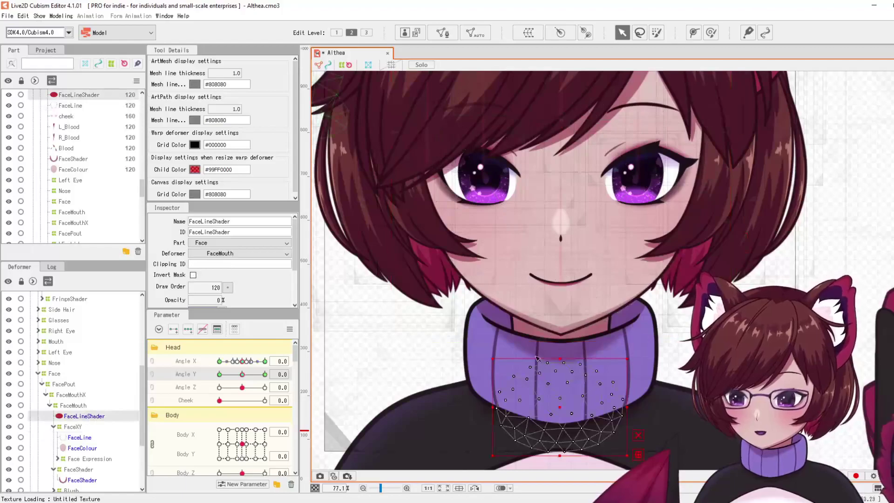
{"action": "left_click_drag", "start_coordinate": [560, 403], "coordinate": [608, 310]}
{"action": "key", "text": "ctrl+z"}
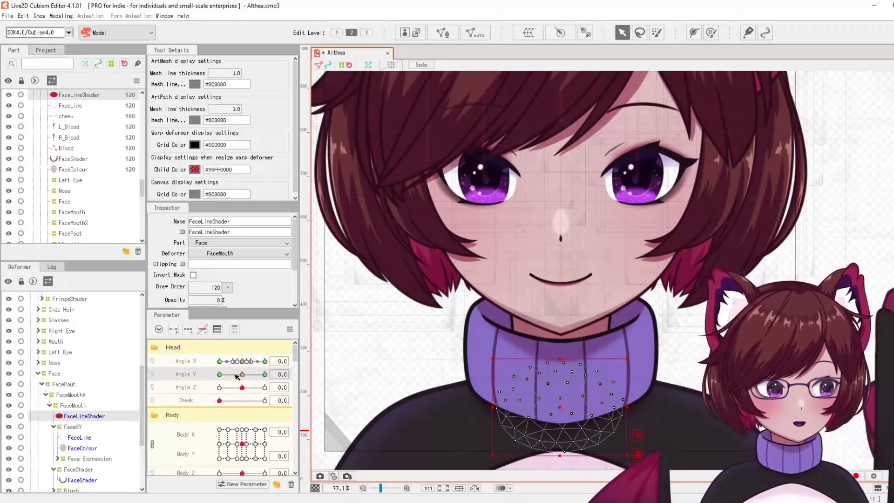
{"action": "left_click_drag", "start_coordinate": [245, 377], "coordinate": [282, 364]}
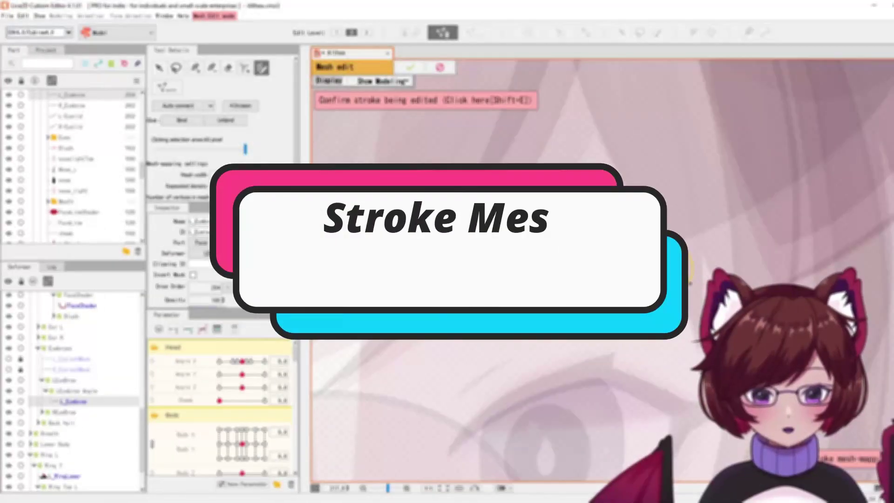
Scroll up to bring the L_Eyebrow mesh into view for editing.
{"action": "scroll", "coordinate": [743, 260], "scroll_direction": "up", "scroll_amount": 3}
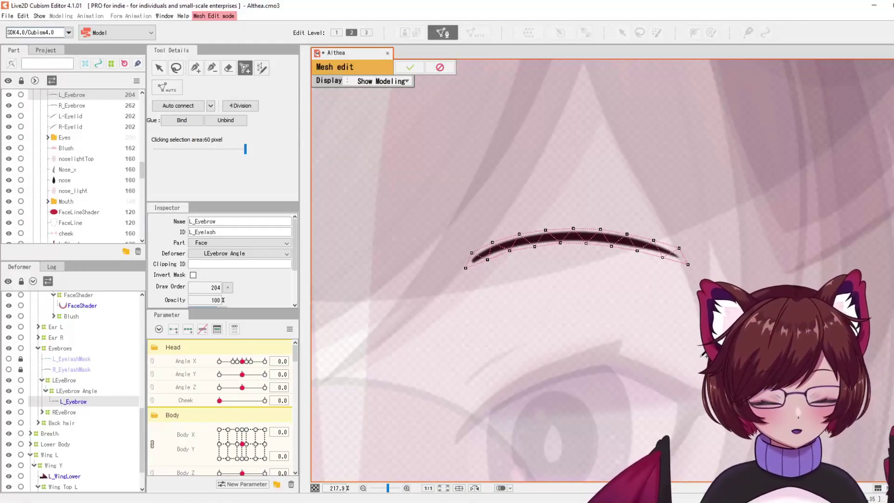
Erase the L_Eyebrow's existing mesh vertices with the Eraser tool.
{"action": "left_click", "coordinate": [229, 68]}
{"action": "mouse_move", "coordinate": [379, 183]}
{"action": "left_mouse_down"}
{"action": "mouse_move", "coordinate": [436, 256]}
{"action": "mouse_move", "coordinate": [658, 216]}
{"action": "left_mouse_up"}
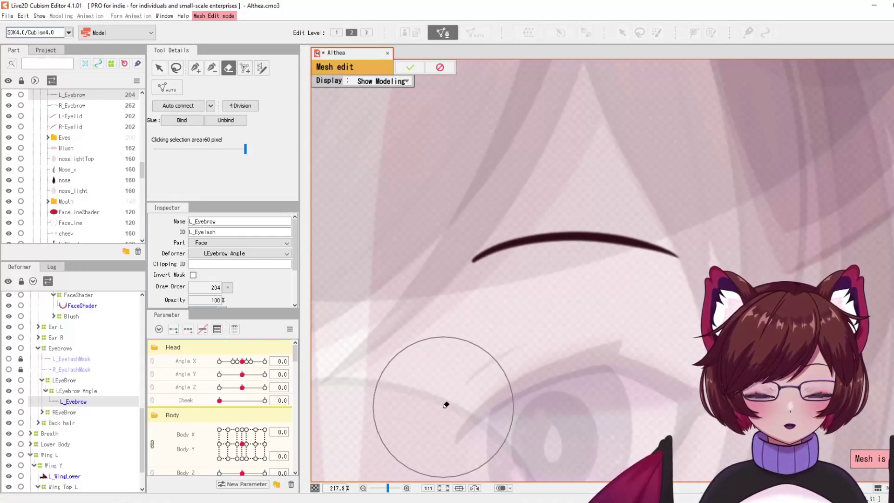
{"action": "left_click", "coordinate": [196, 68]}
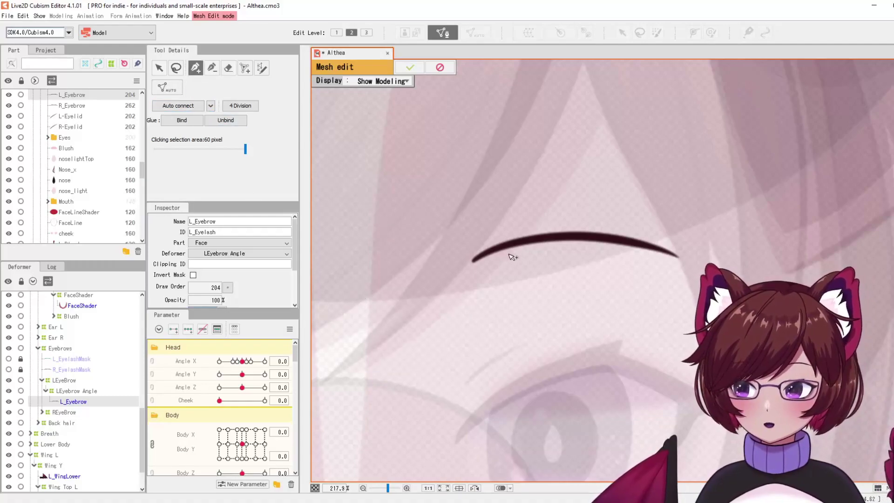
{"action": "scroll", "coordinate": [516, 255], "scroll_direction": "up", "scroll_amount": 3}
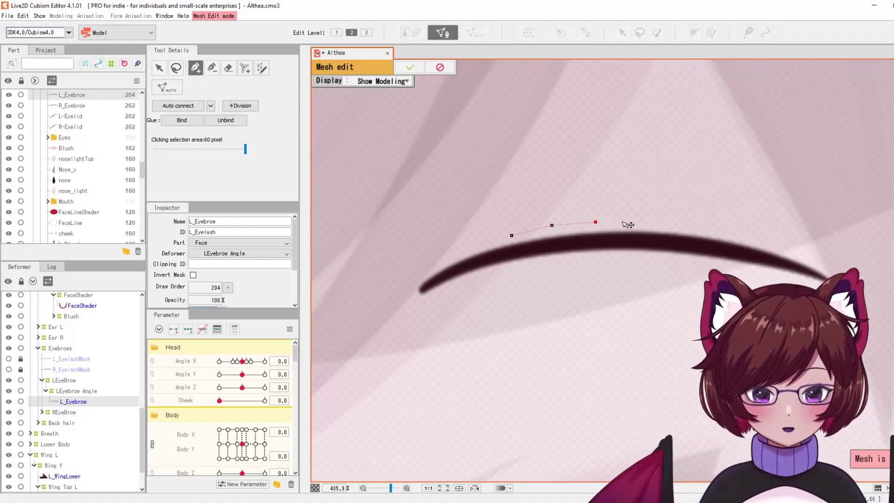
{"action": "left_click", "coordinate": [228, 68]}
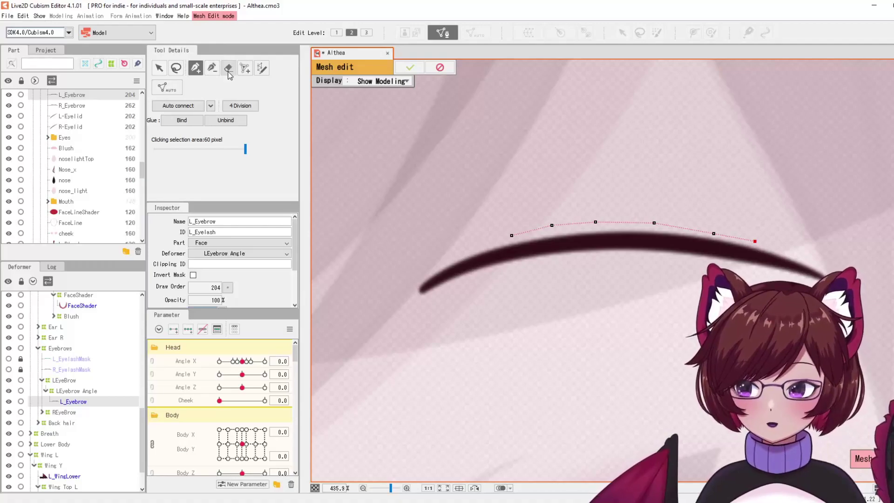
{"action": "mouse_move", "coordinate": [513, 231]}
{"action": "left_mouse_down"}
{"action": "mouse_move", "coordinate": [524, 226]}
{"action": "mouse_move", "coordinate": [610, 304]}
{"action": "left_mouse_up"}
{"action": "scroll", "coordinate": [610, 303], "scroll_direction": "down", "scroll_amount": 3}
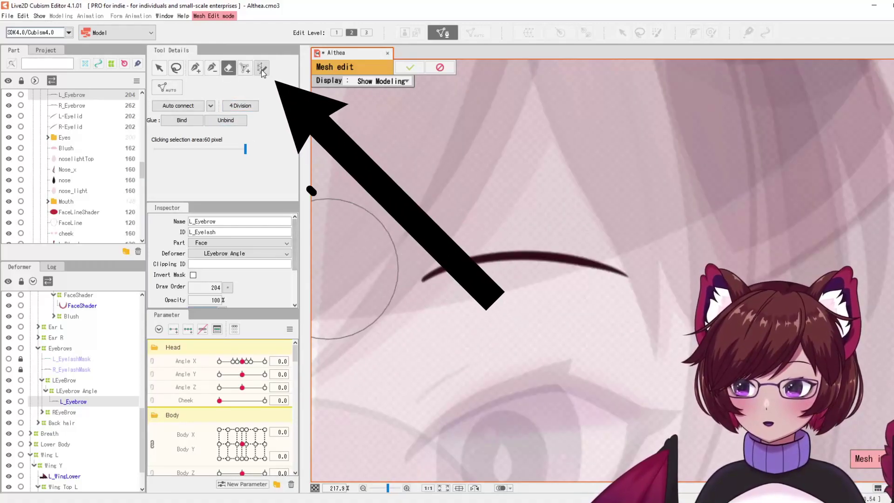
Draw a stroke-mesh-mapping curve along the eyebrow.
{"action": "left_click", "coordinate": [261, 68]}
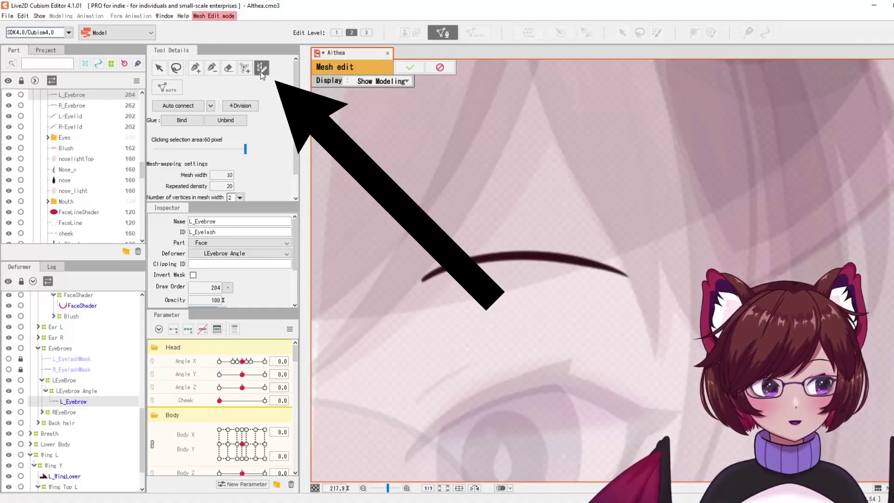
{"action": "scroll", "coordinate": [422, 313], "scroll_direction": "up", "scroll_amount": 2}
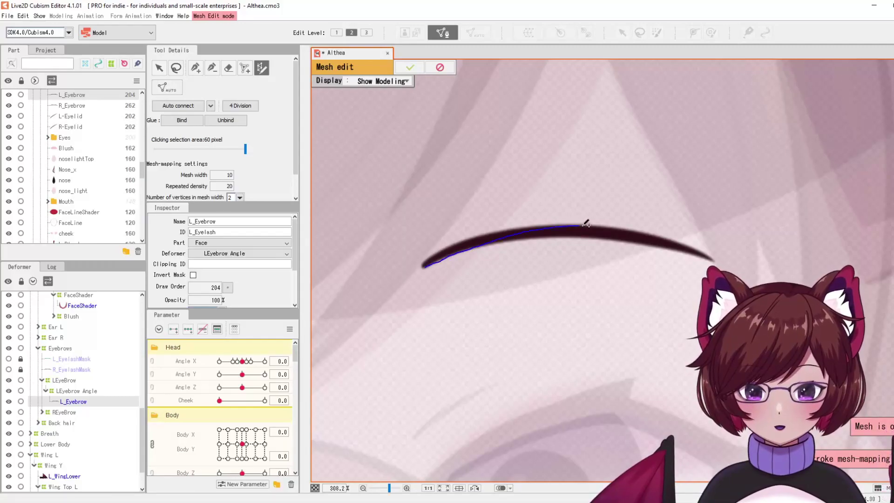
{"action": "left_click_drag", "start_coordinate": [716, 256], "coordinate": [715, 257]}
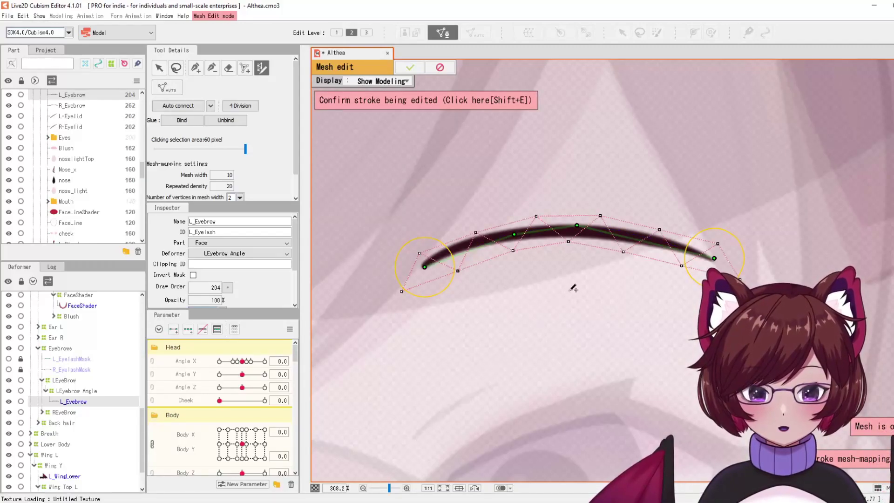
{"action": "scroll", "coordinate": [559, 312], "scroll_direction": "down", "scroll_amount": 3}
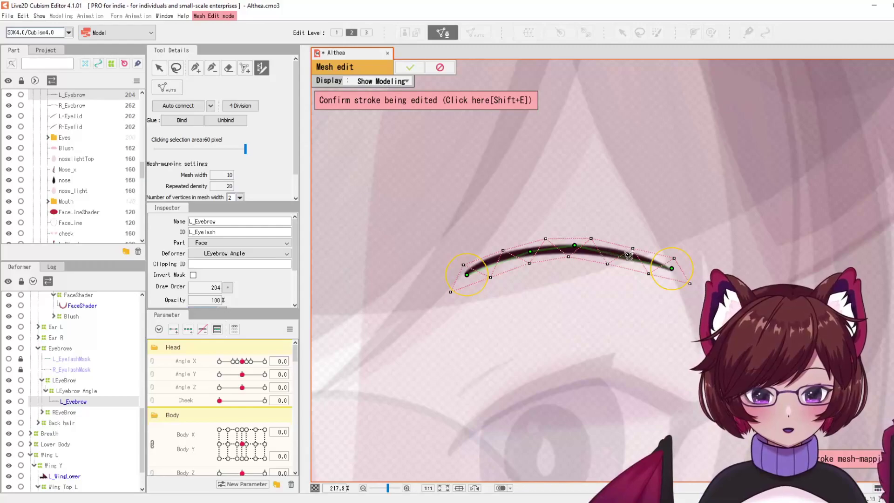
{"action": "scroll", "coordinate": [511, 259], "scroll_direction": "up", "scroll_amount": 3}
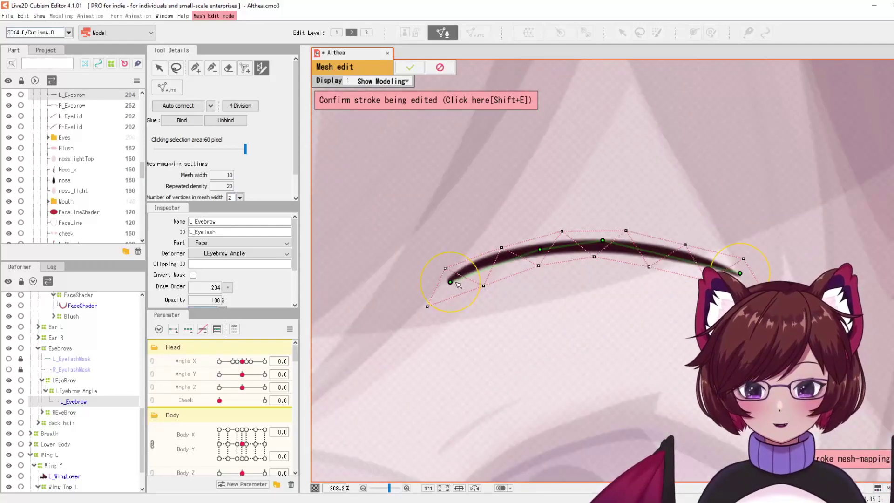
Adjust the stroke's middle and left points and add a control point so it follows the brow.
{"action": "left_click_drag", "start_coordinate": [604, 243], "coordinate": [605, 249]}
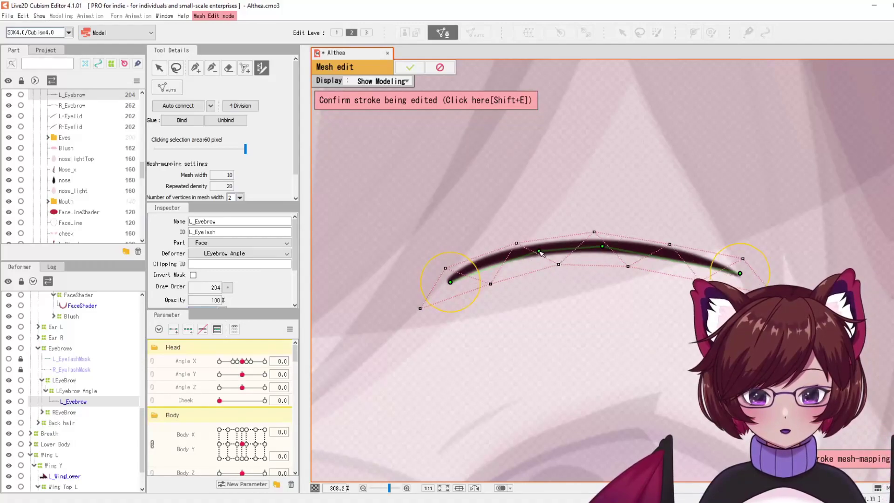
{"action": "left_click_drag", "start_coordinate": [451, 282], "coordinate": [452, 280]}
{"action": "left_click", "coordinate": [495, 263]}
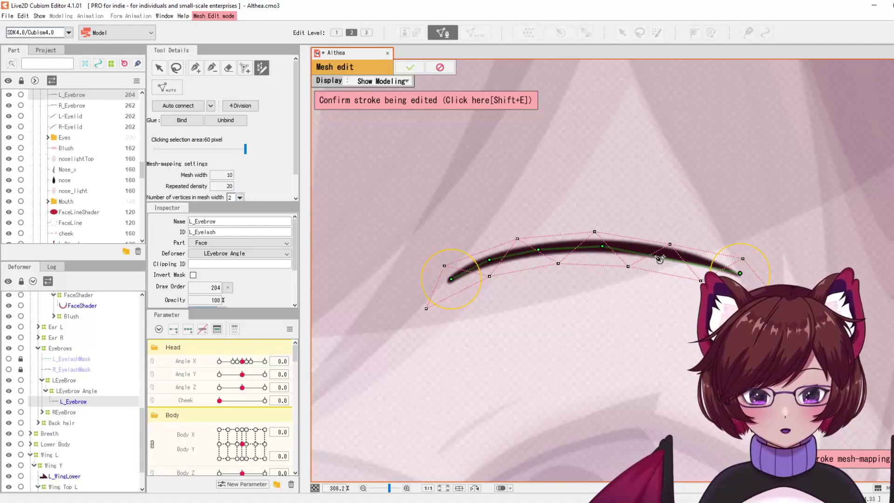
{"action": "left_click_drag", "start_coordinate": [662, 257], "coordinate": [665, 252]}
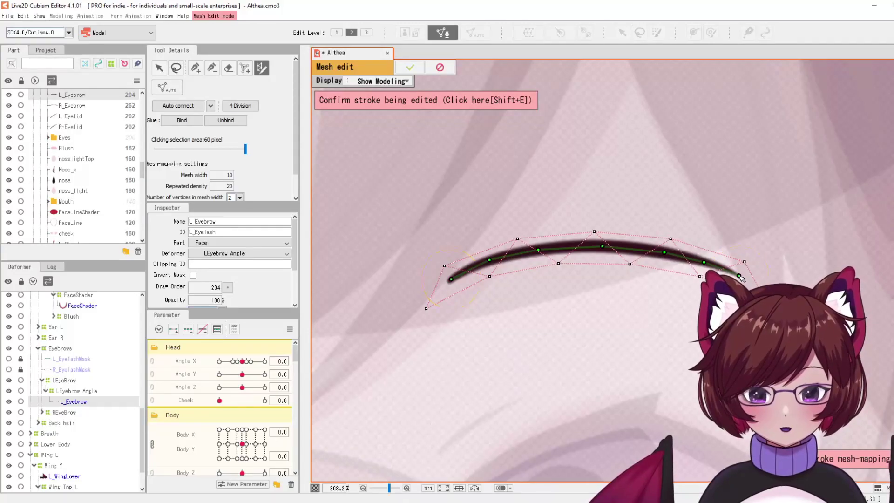
Set the stroke mesh's Mesh width to 8 and Repeated density to 20.
{"action": "scroll", "coordinate": [619, 344], "scroll_direction": "down", "scroll_amount": 2}
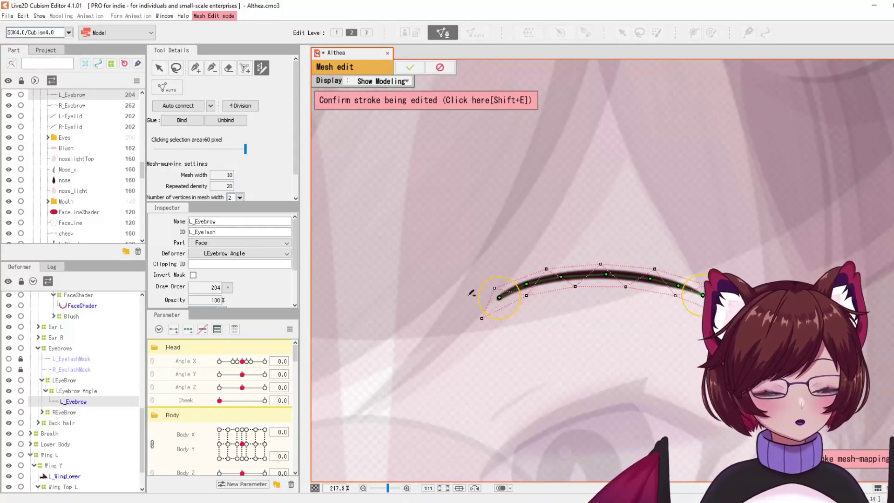
{"action": "scroll", "coordinate": [662, 311], "scroll_direction": "up", "scroll_amount": 2}
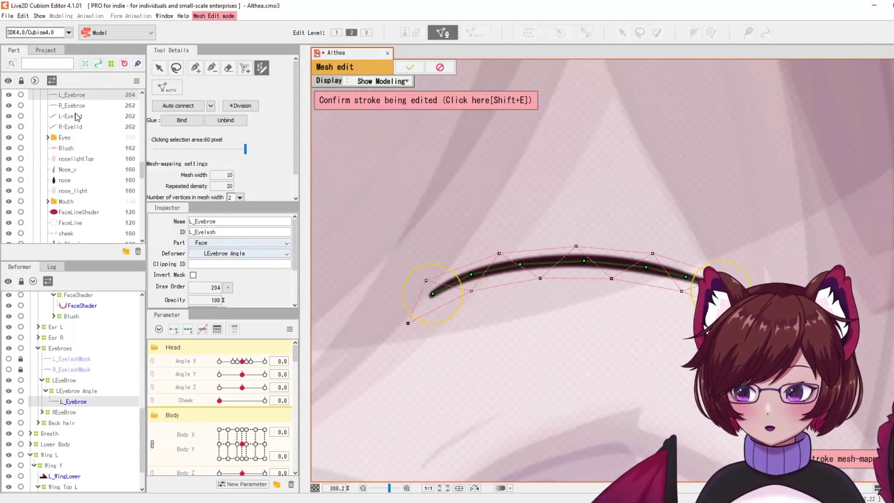
{"action": "scroll", "coordinate": [186, 172], "scroll_direction": "down", "scroll_amount": 1}
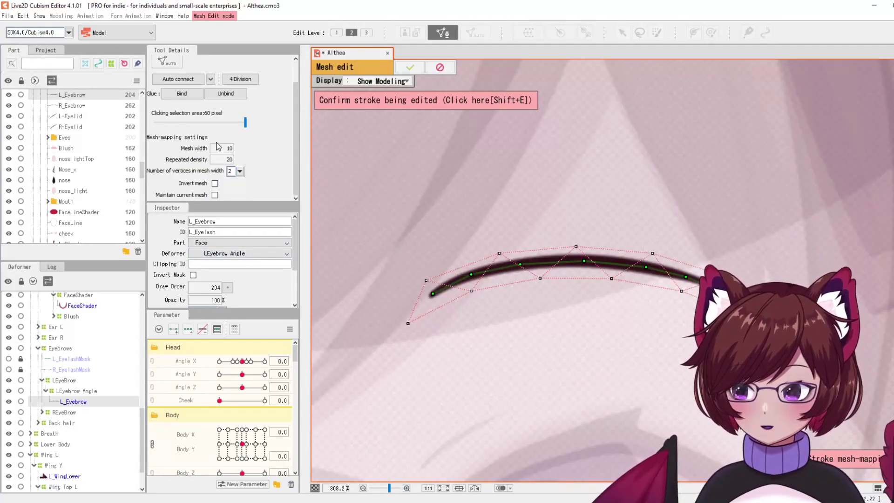
{"action": "key", "text": "Down"}
{"action": "key", "text": "Down"}
{"action": "key", "text": "Down"}
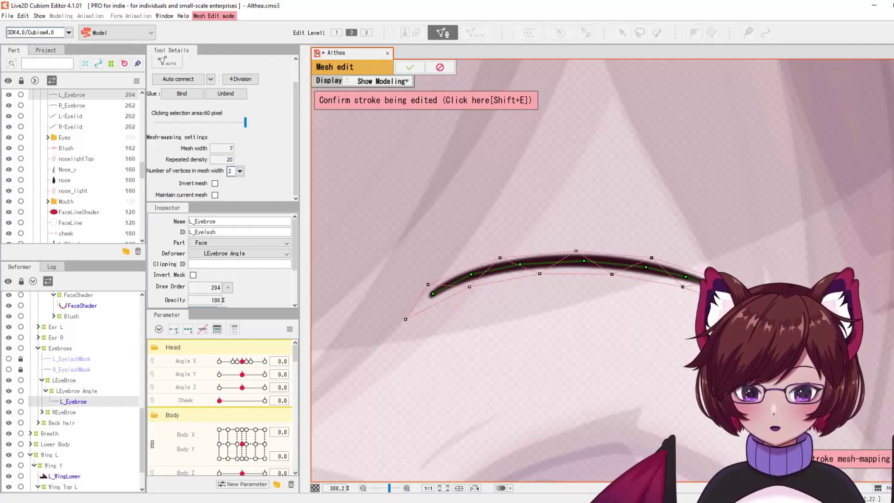
{"action": "key", "text": "Up"}
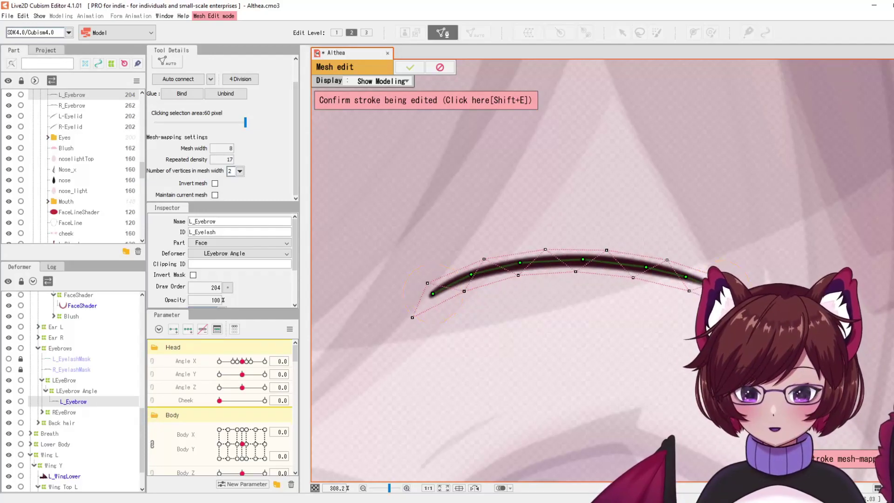
{"action": "key", "text": "Up"}
{"action": "key", "text": "Up"}
{"action": "key", "text": "Up"}
{"action": "key", "text": "Up"}
{"action": "key", "text": "Up"}
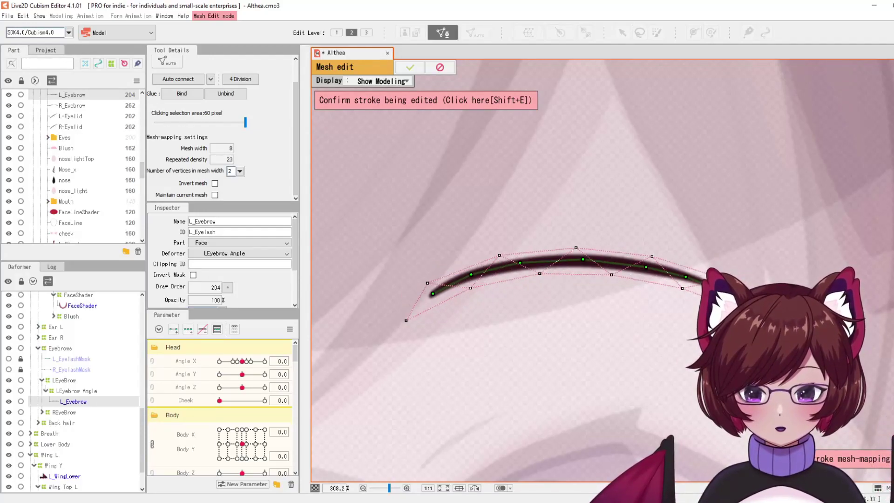
{"action": "key", "text": "Up"}
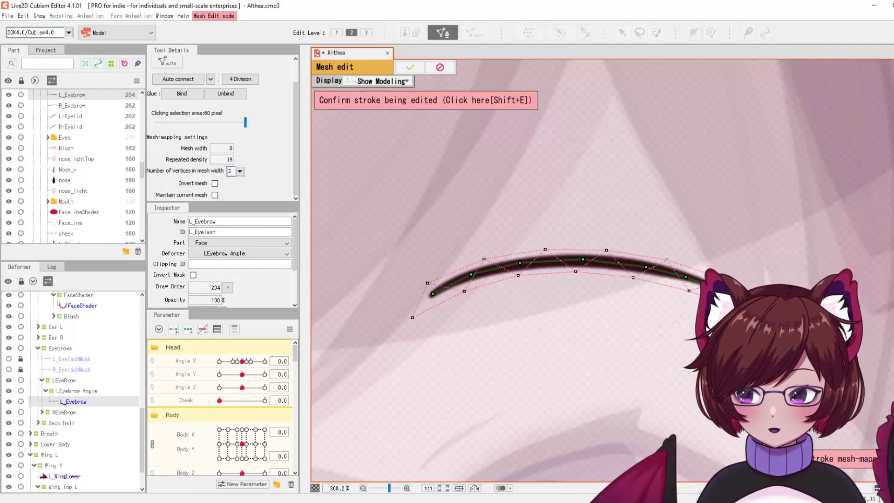
{"action": "key", "text": "Up"}
Try 3, then 1 vertices across the mesh width before keeping 2.
{"action": "left_click", "coordinate": [240, 171]}
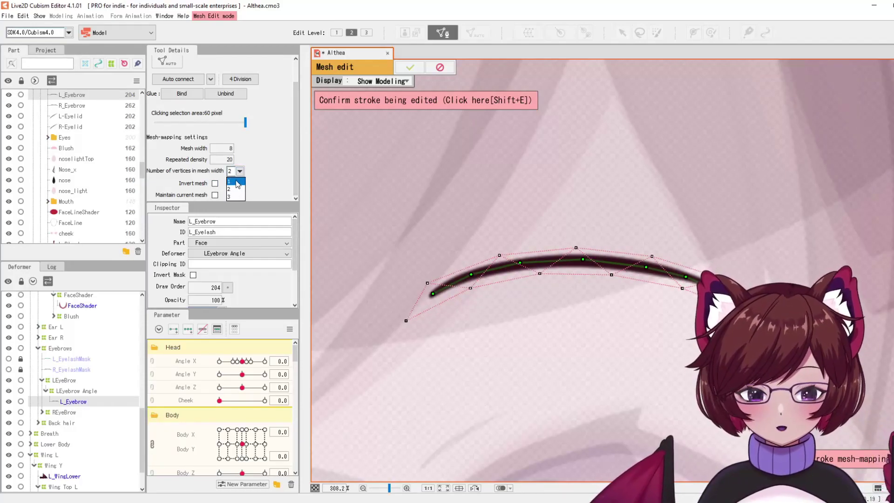
{"action": "left_click", "coordinate": [236, 196]}
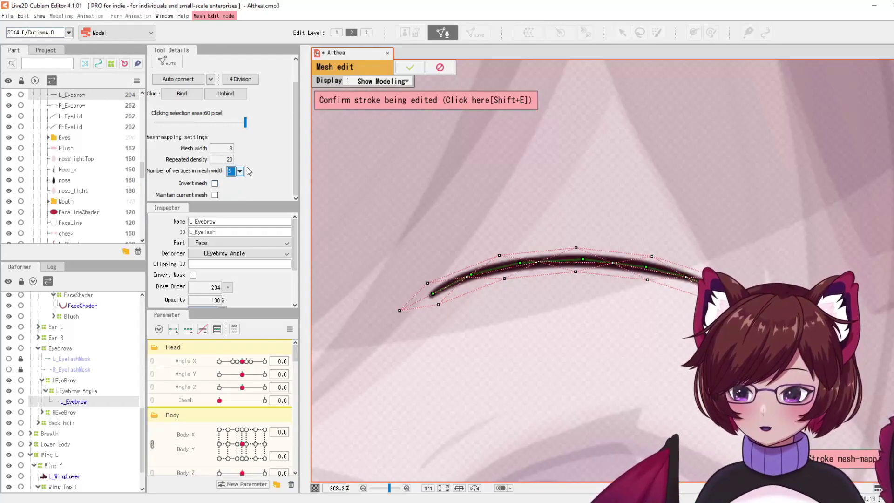
{"action": "scroll", "coordinate": [240, 170], "scroll_direction": "up", "scroll_amount": 1}
{"action": "left_click", "coordinate": [240, 171]}
{"action": "left_click", "coordinate": [236, 181]}
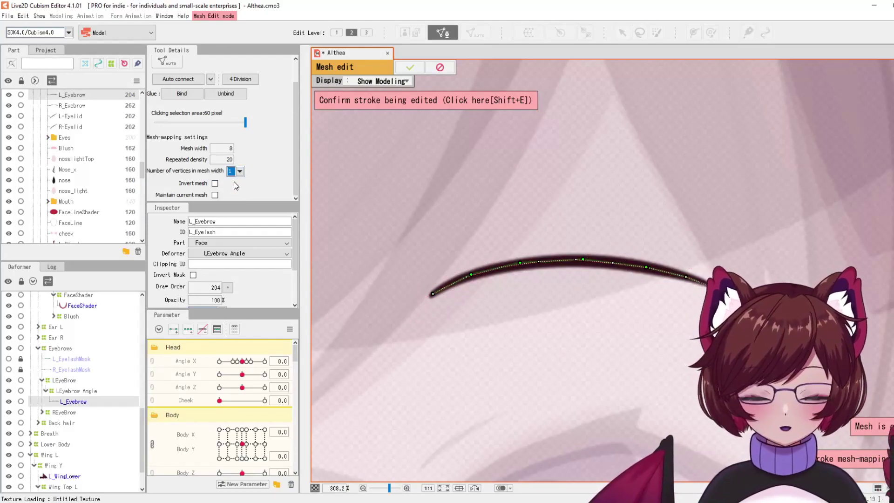
{"action": "scroll", "coordinate": [240, 171], "scroll_direction": "down", "scroll_amount": 1}
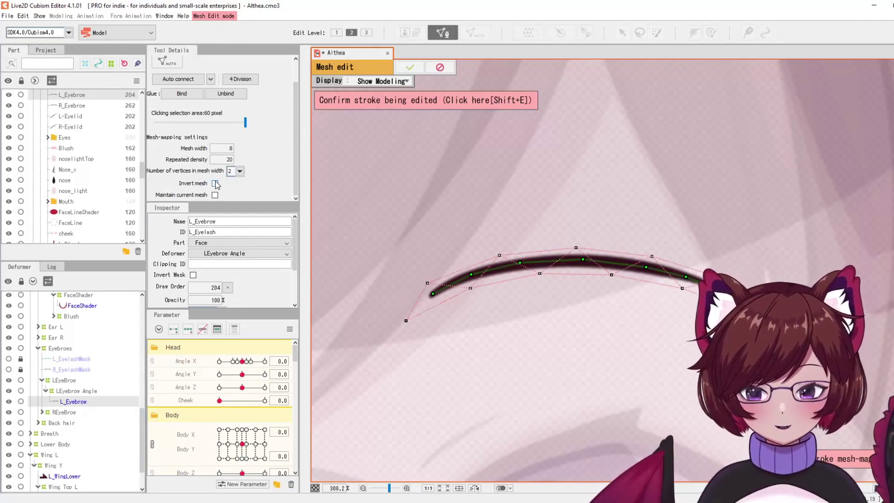
Confirm the eyebrow's stroke mesh with Confirm(Y) after returning to the Select tool.
{"action": "scroll", "coordinate": [161, 74], "scroll_direction": "up", "scroll_amount": 1}
{"action": "left_click", "coordinate": [158, 68]}
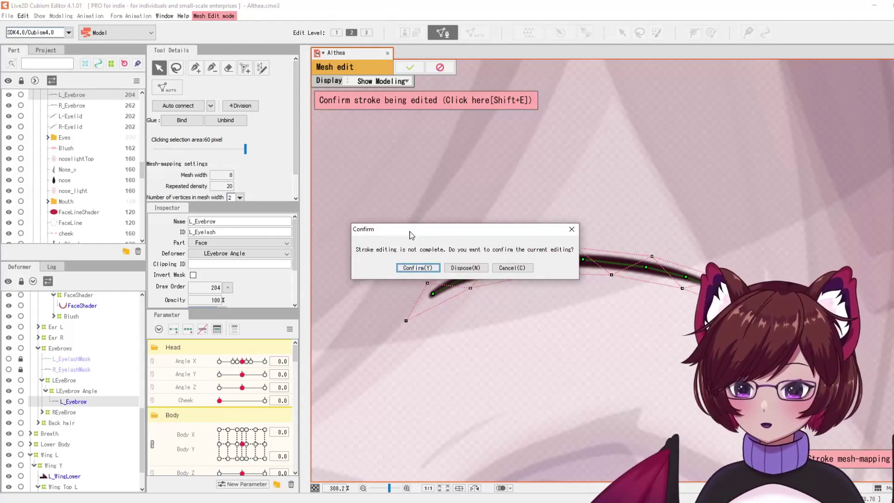
{"action": "left_click", "coordinate": [417, 268]}
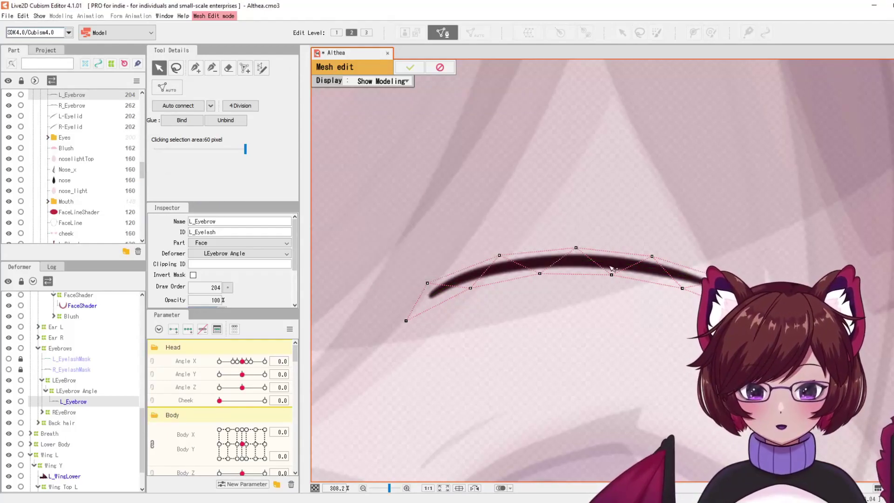
Draw a second stroke-mapped mesh strip just below the eyebrow.
{"action": "left_click", "coordinate": [262, 68]}
{"action": "left_click_drag", "start_coordinate": [456, 320], "coordinate": [475, 313]}
{"action": "left_click_drag", "start_coordinate": [698, 340], "coordinate": [690, 342]}
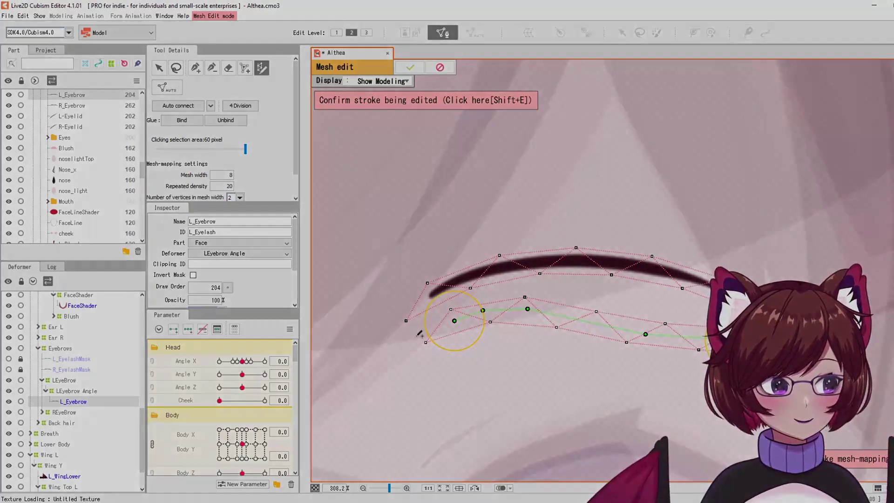